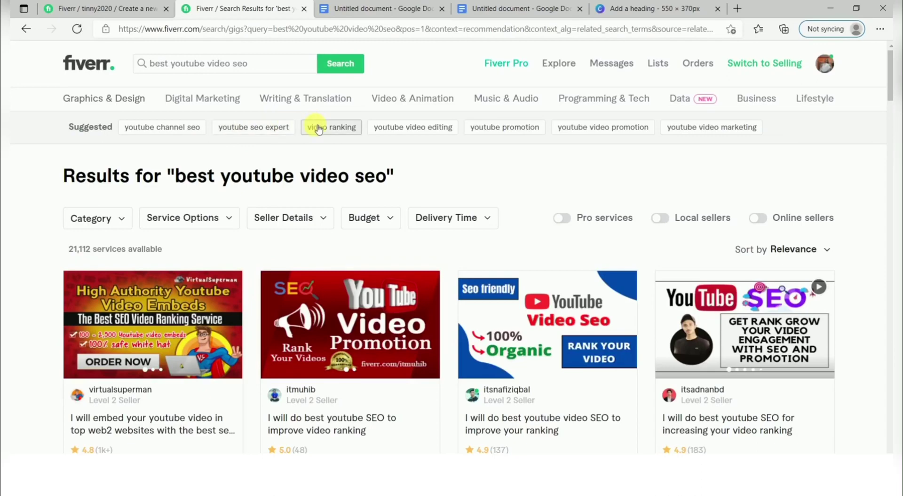
- Open the suggested Fiverr search "video ranking" and copy that keyword into the Canva design as a text element
click(316, 128)
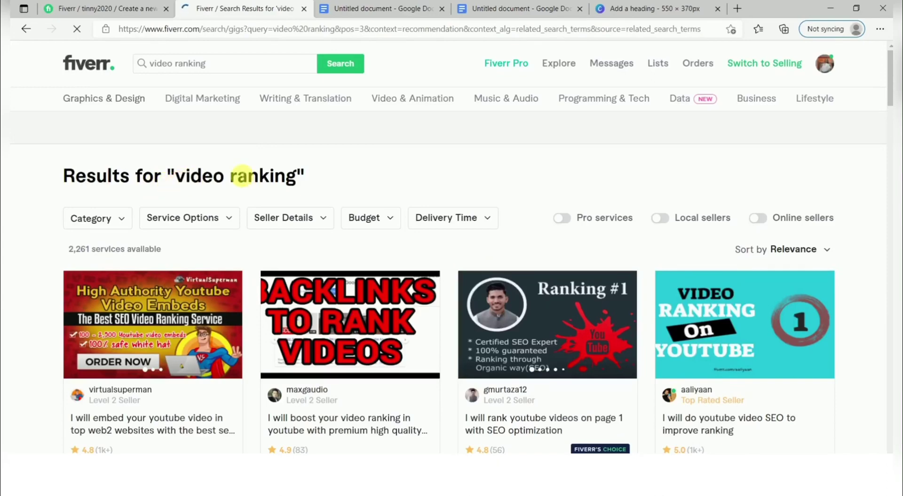
triple_click(298, 177)
key(ctrl+c)
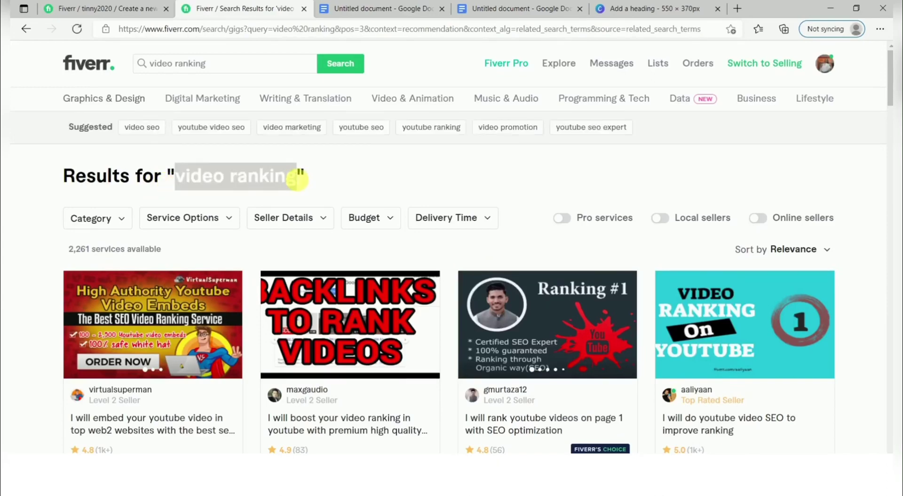
click(600, 10)
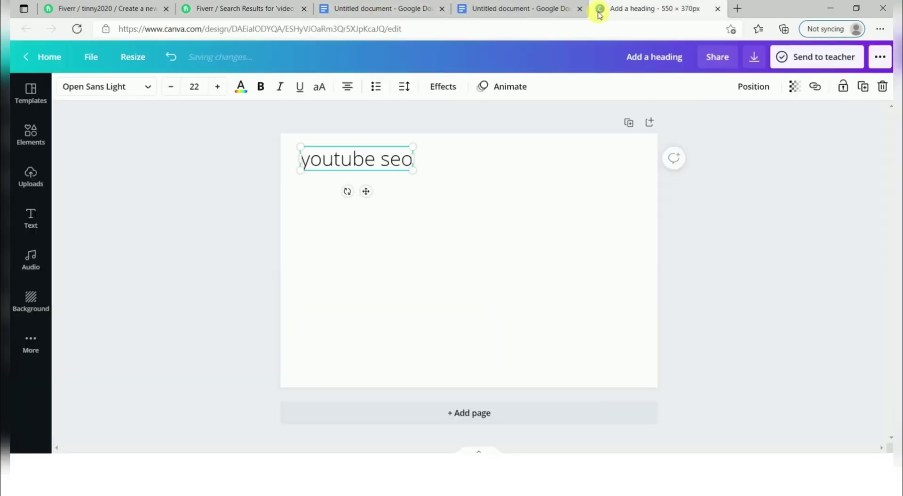
click(415, 202)
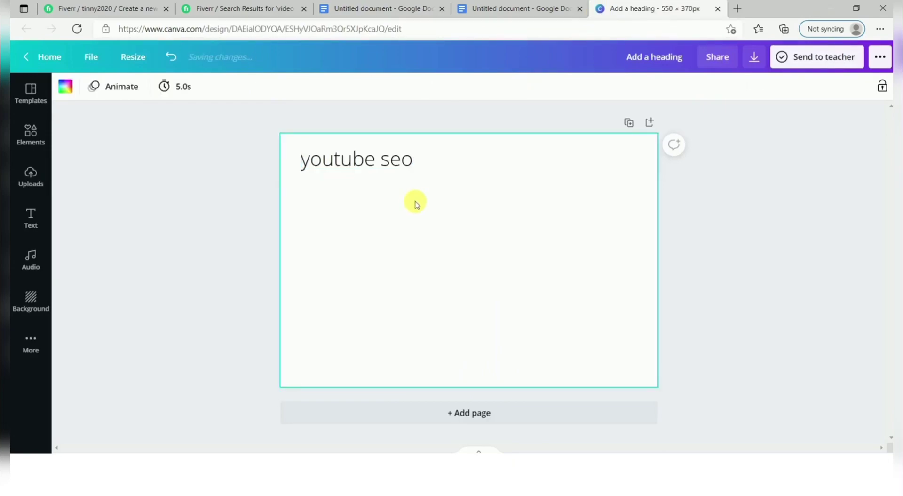
key(ctrl+v)
- Return to the Fiverr search results and look up the suggested keyword "youtube seo"
click(233, 7)
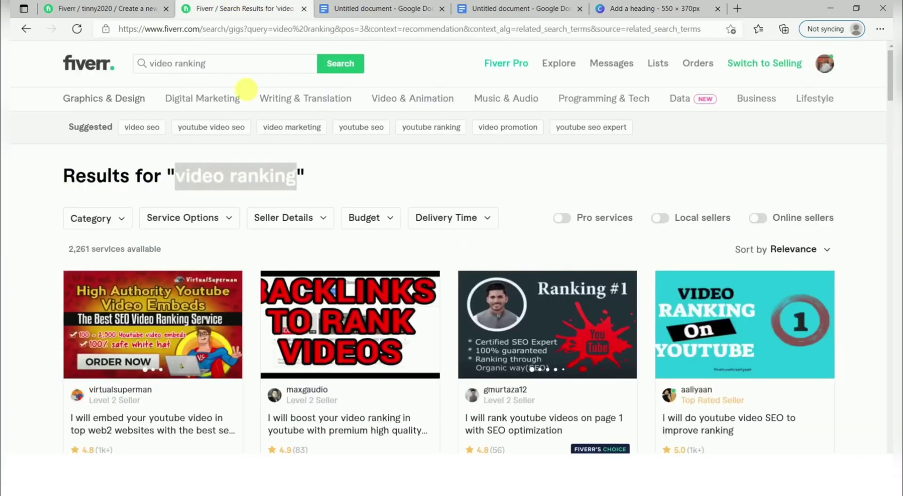
click(374, 178)
click(373, 130)
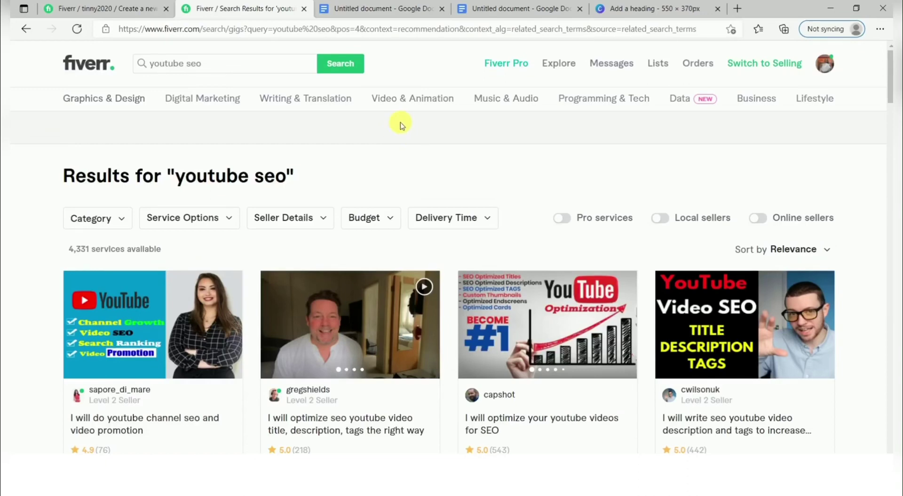
- Review the keywords collected in Canva and enter the Fiverr gig title "do youtube seo and video ranking"
click(127, 5)
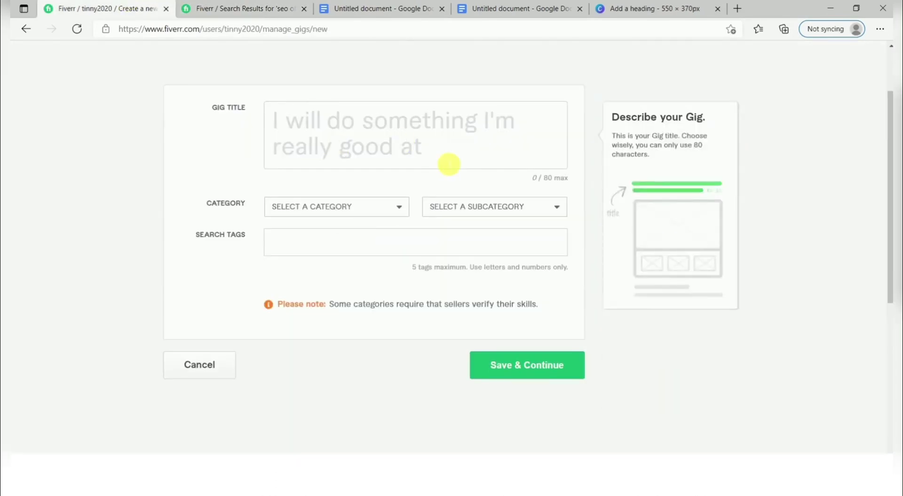
click(449, 164)
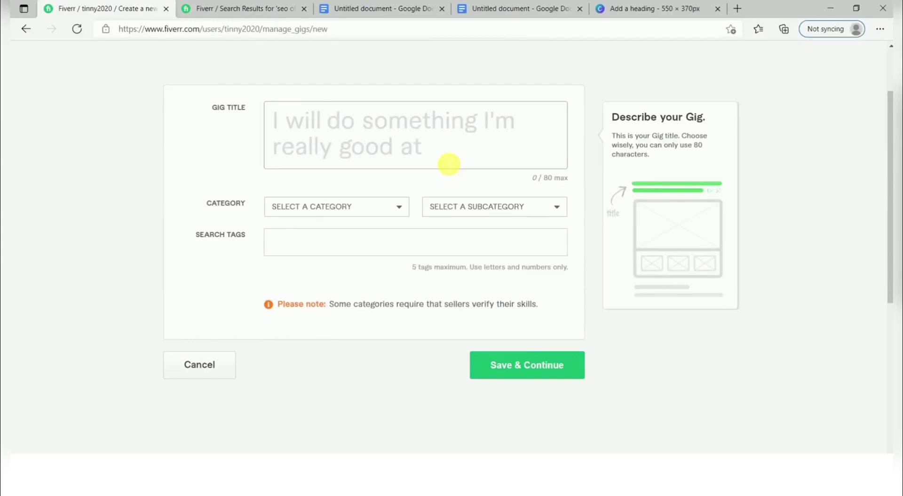
click(612, 8)
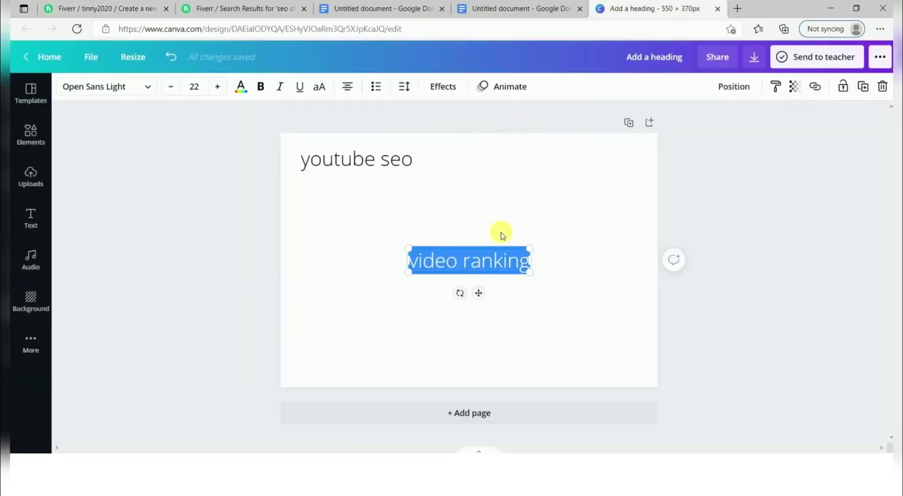
click(570, 218)
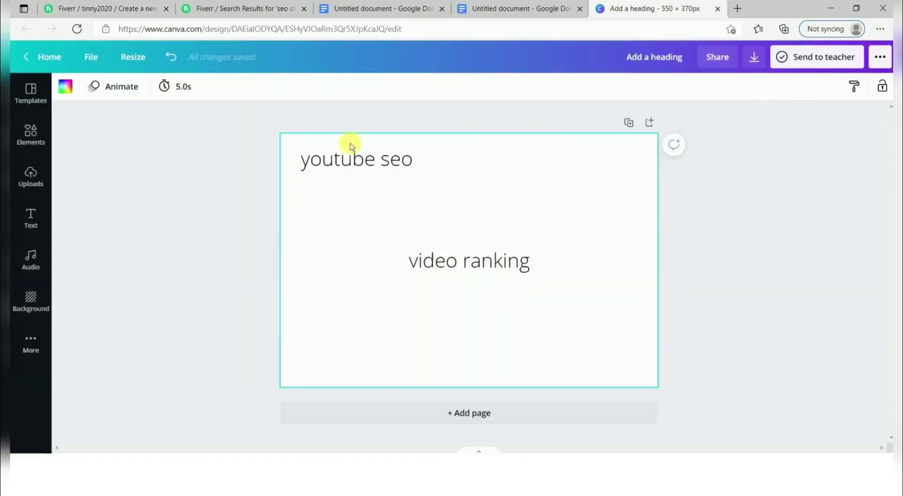
click(82, 8)
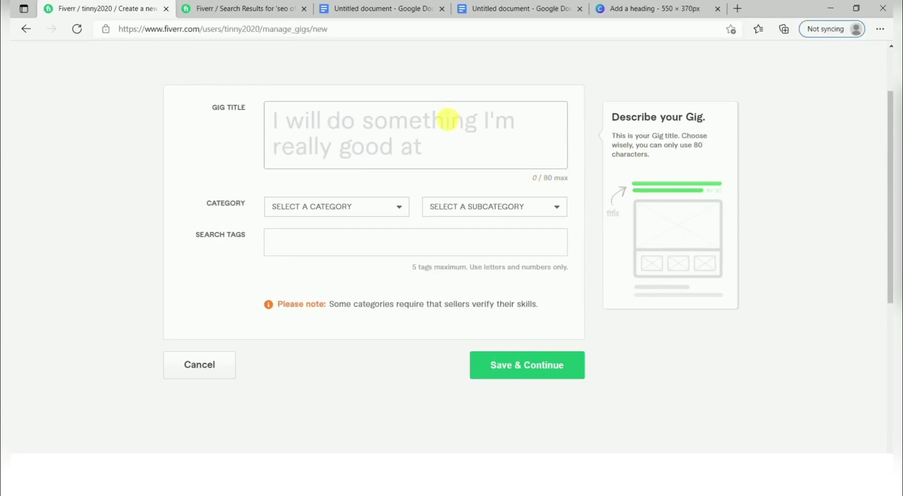
text(do)
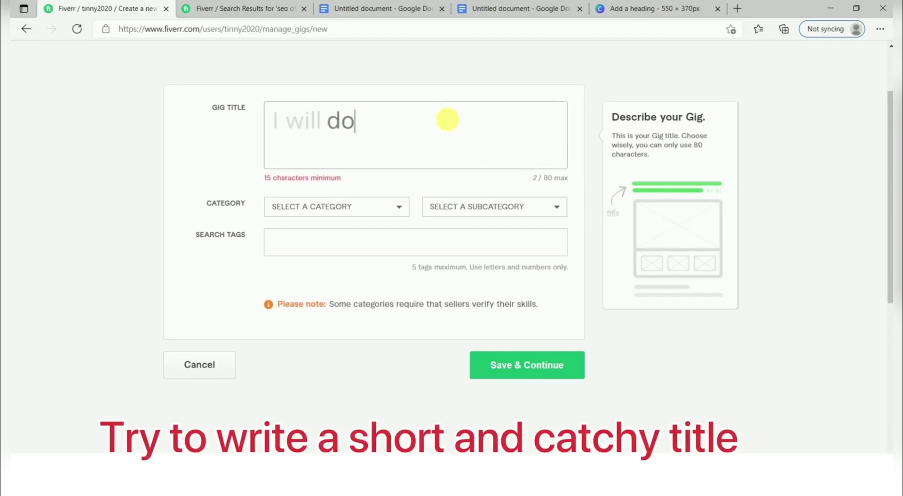
text( youtube)
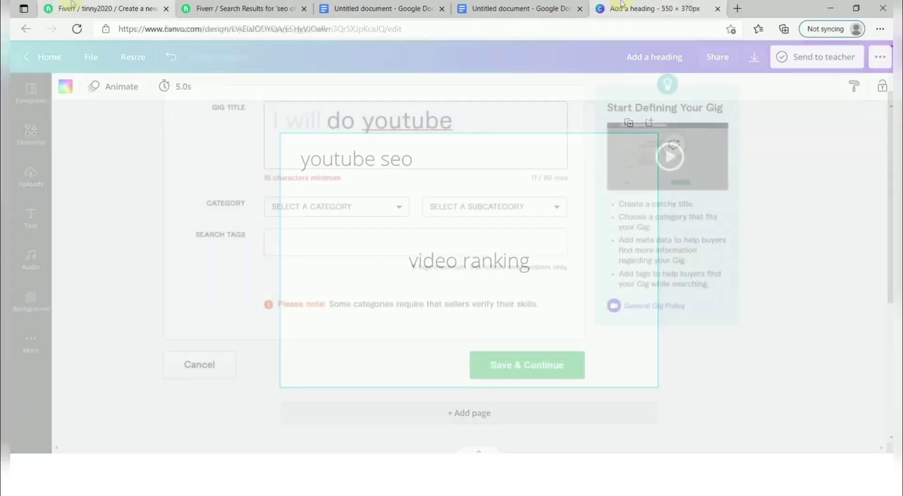
text(seo and video ranki)
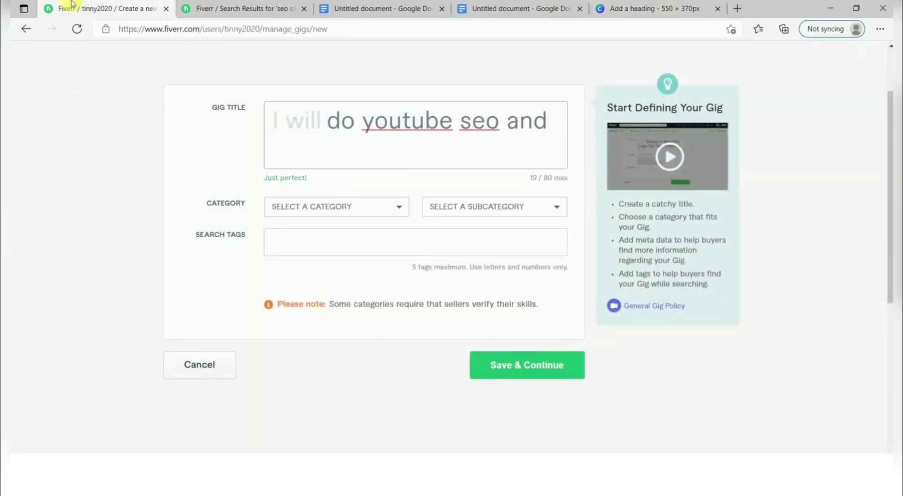
text(ng)
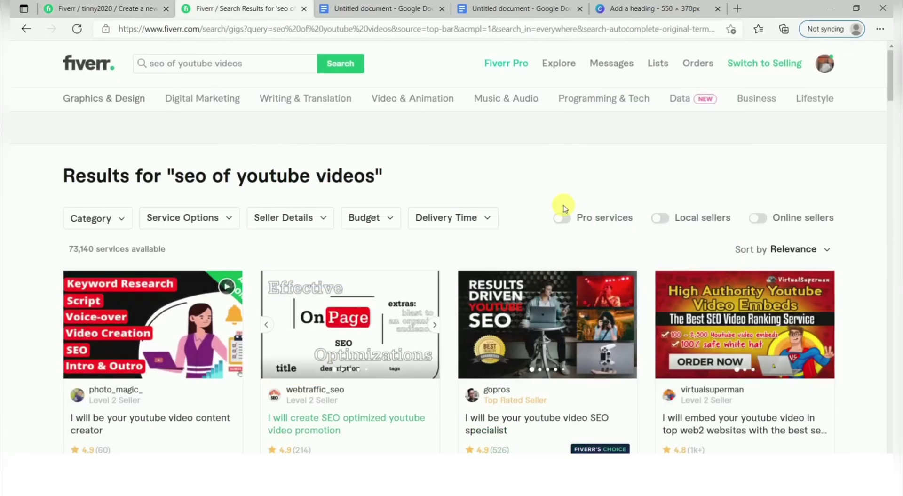
- Check the category of the YouTube content creator gig, and set the new gig to Digital Marketing > Video Marketing with service type Video SEO
click(103, 418)
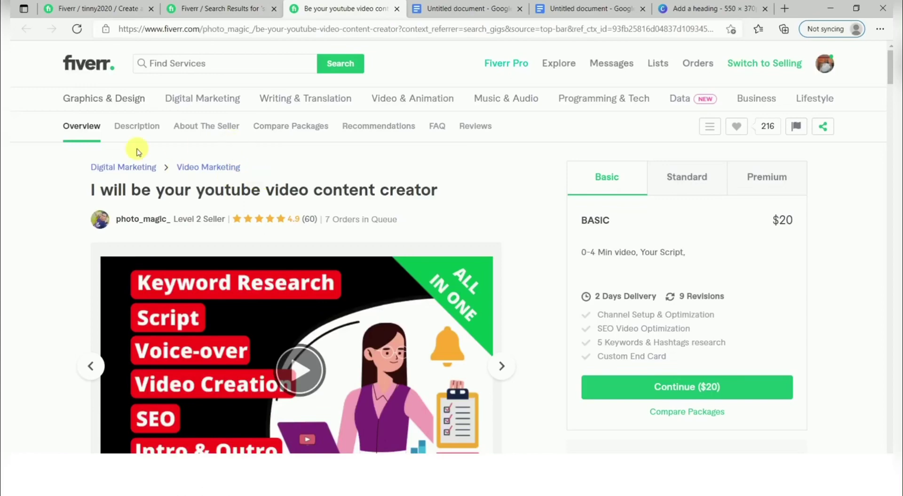
click(135, 4)
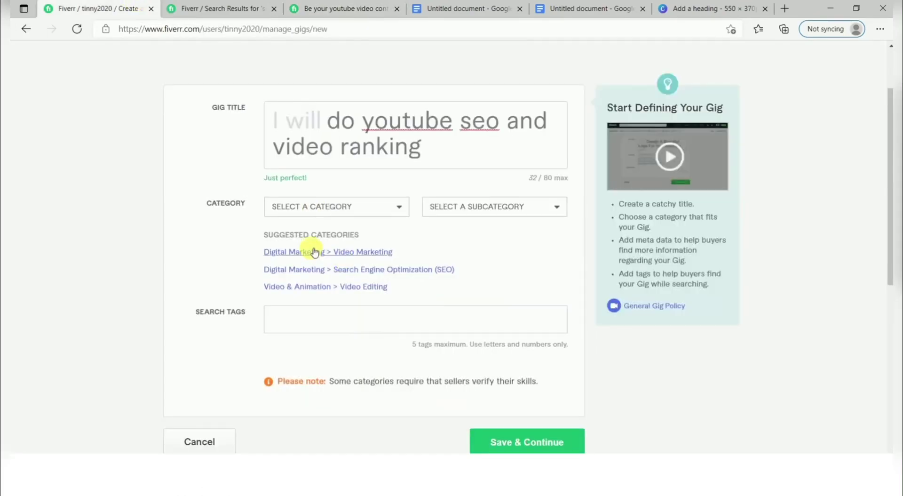
click(342, 258)
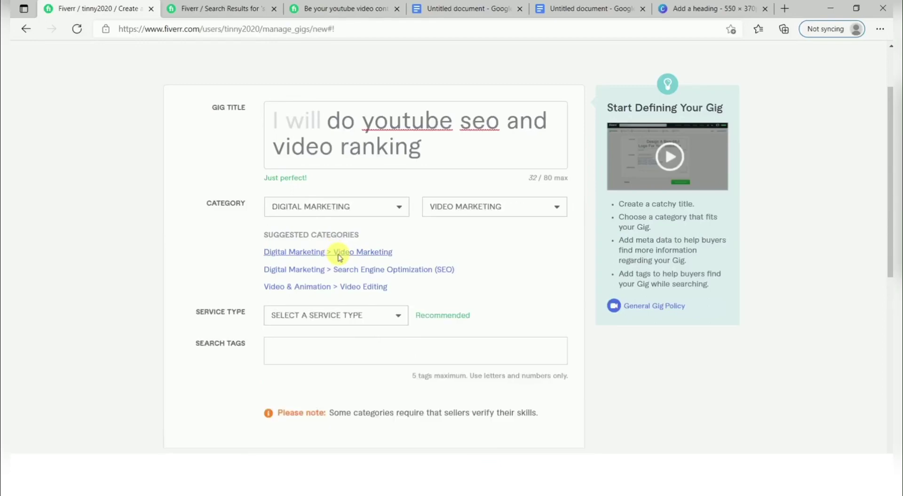
click(316, 324)
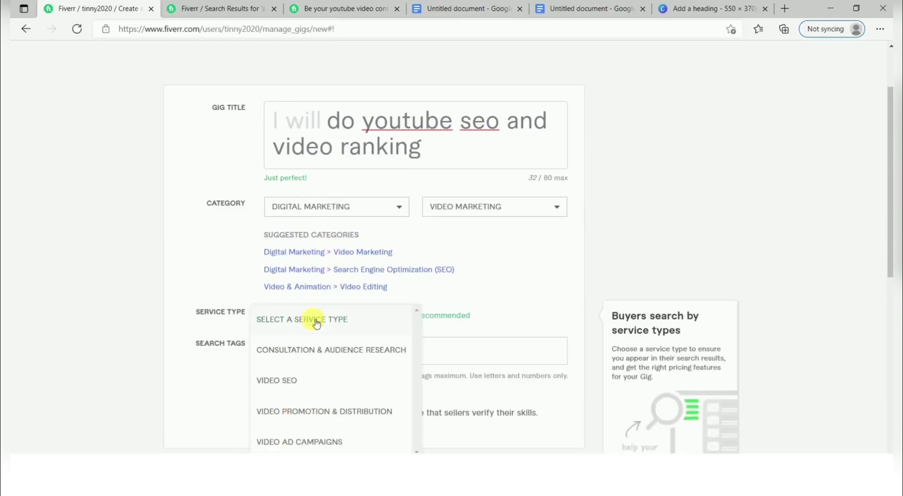
click(302, 385)
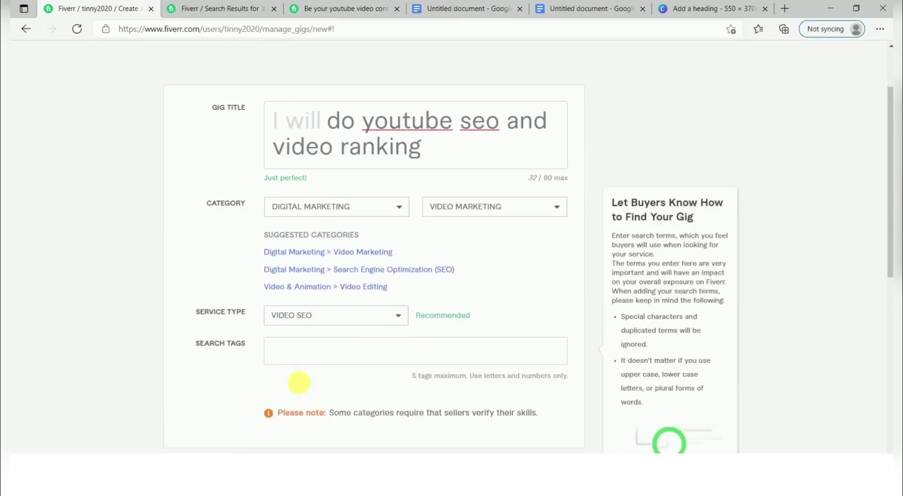
- Add the search tags "youtube seo" and "video ranking" to the gig
click(346, 347)
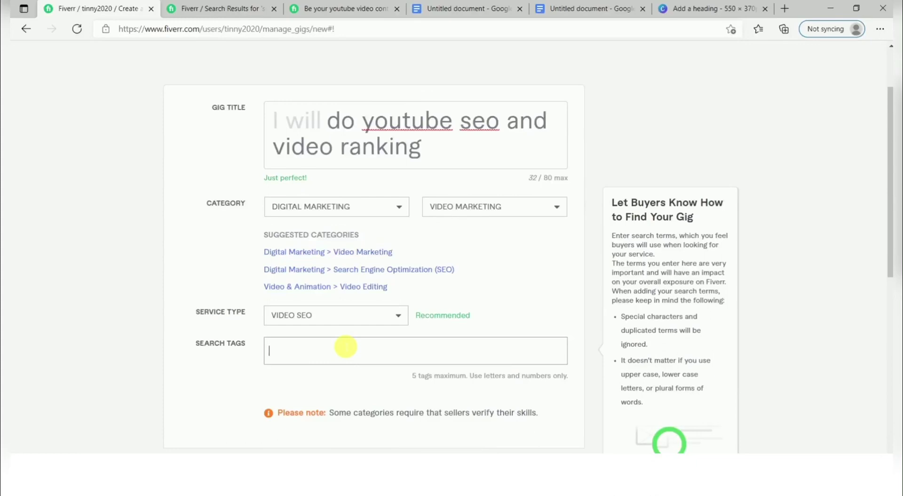
text(yo)
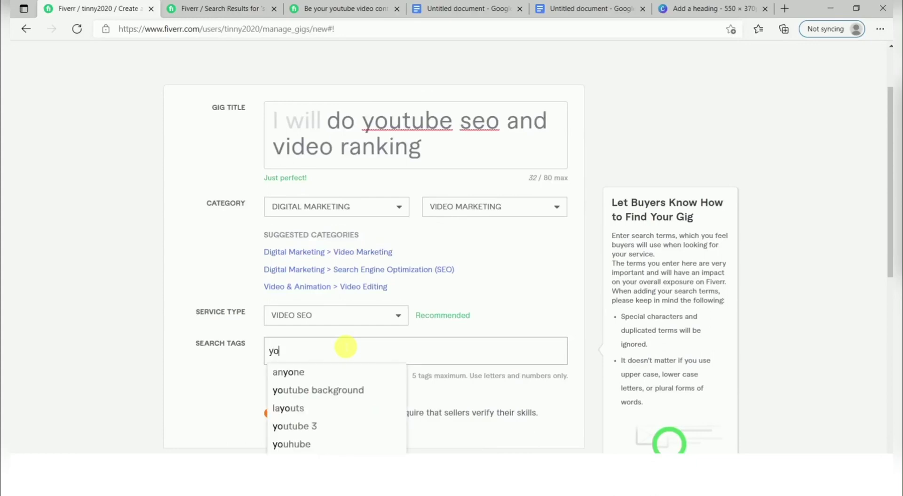
text(u)
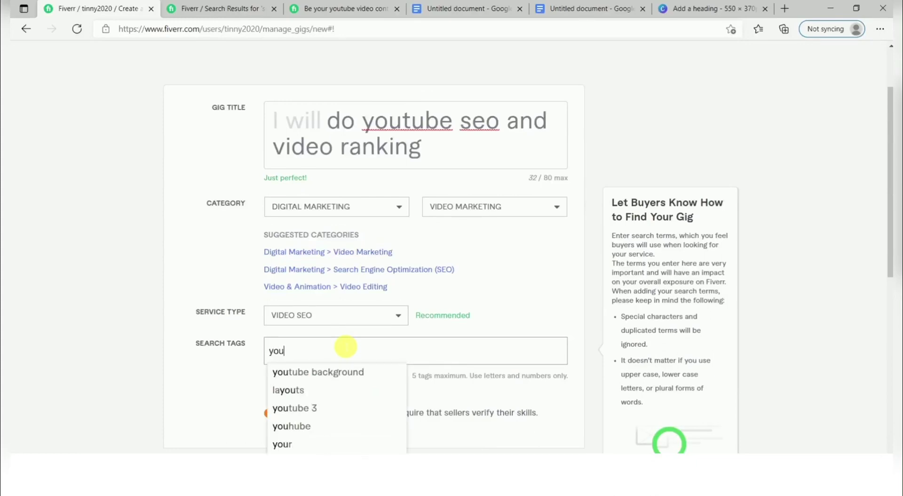
text(tube seo)
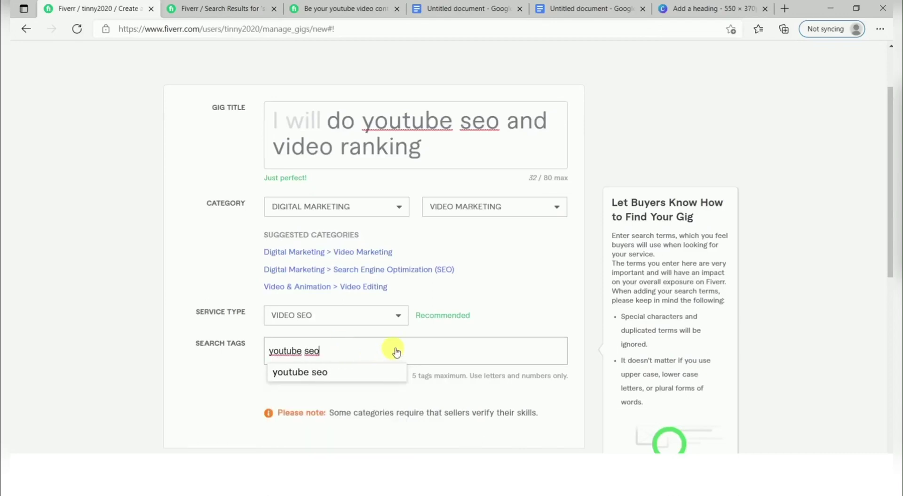
key(Return)
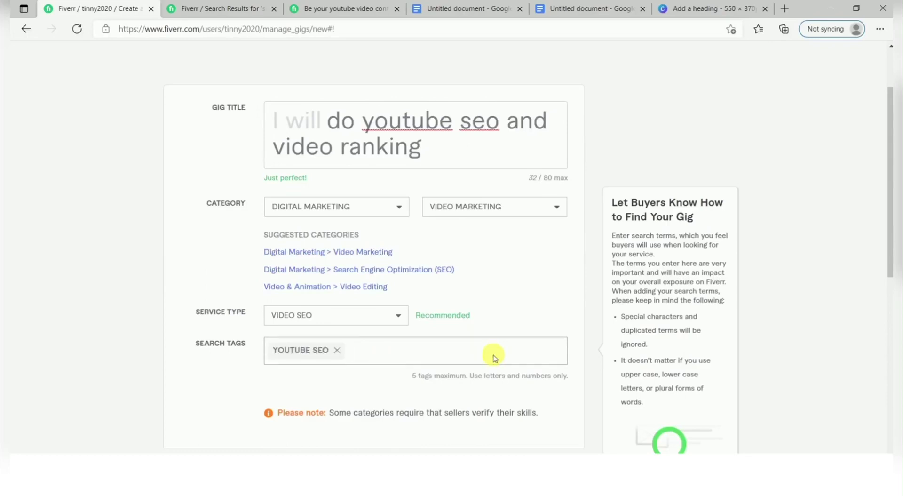
text(video ra)
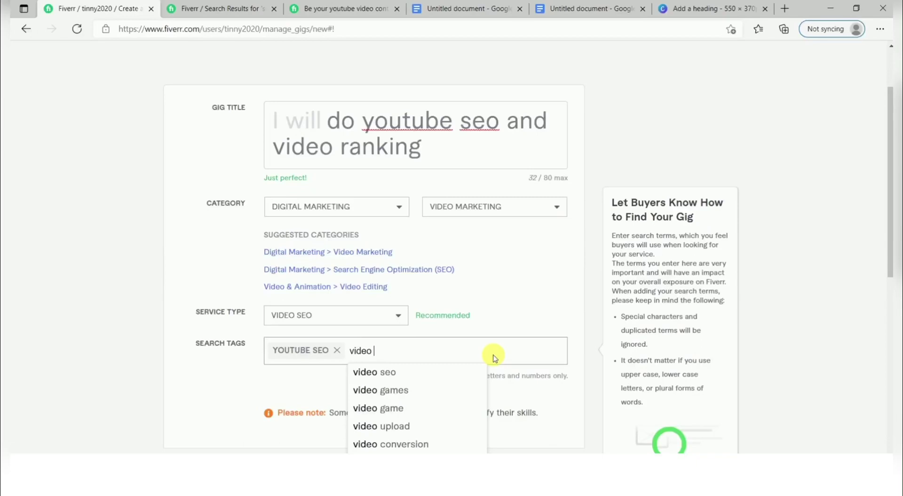
text(nking)
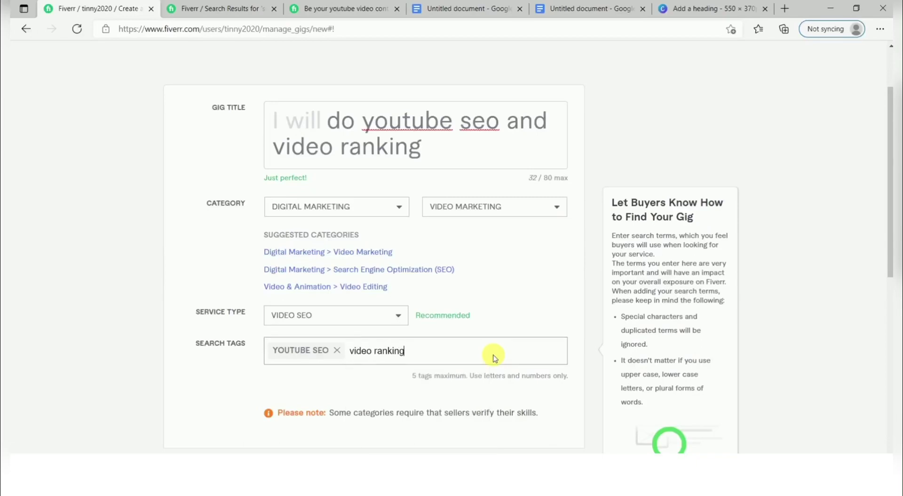
key(Return)
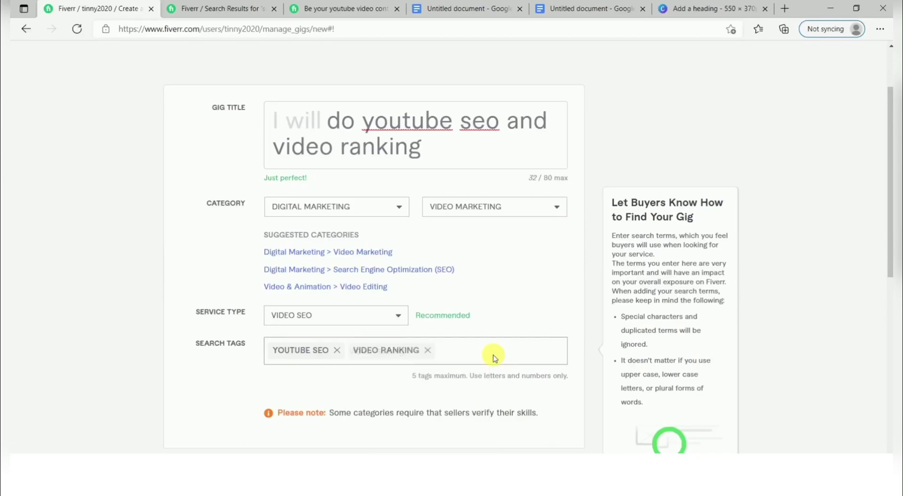
- Change "seo" to uppercase "SEO" in the gig title
double_click(464, 134)
text(SEO)
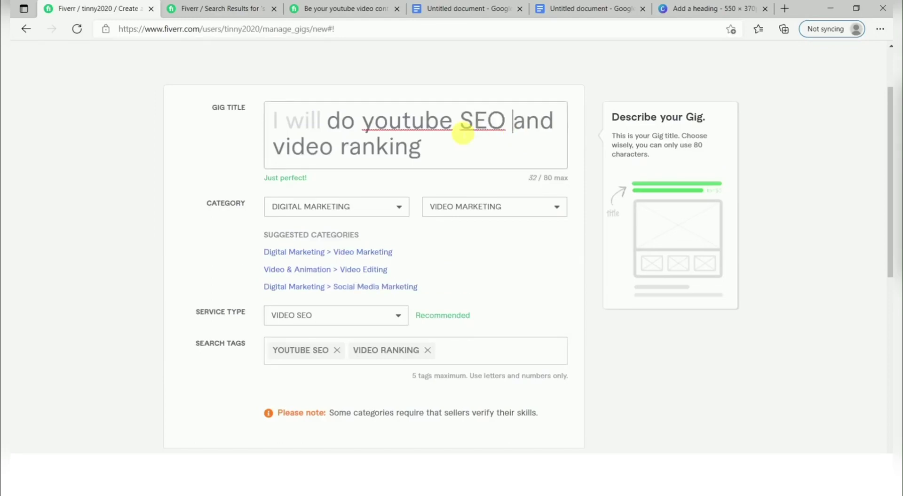
- Add three more search tags to the gig: "Youtube", "youtube video seo" and "video seo"
click(461, 361)
text(Youtube)
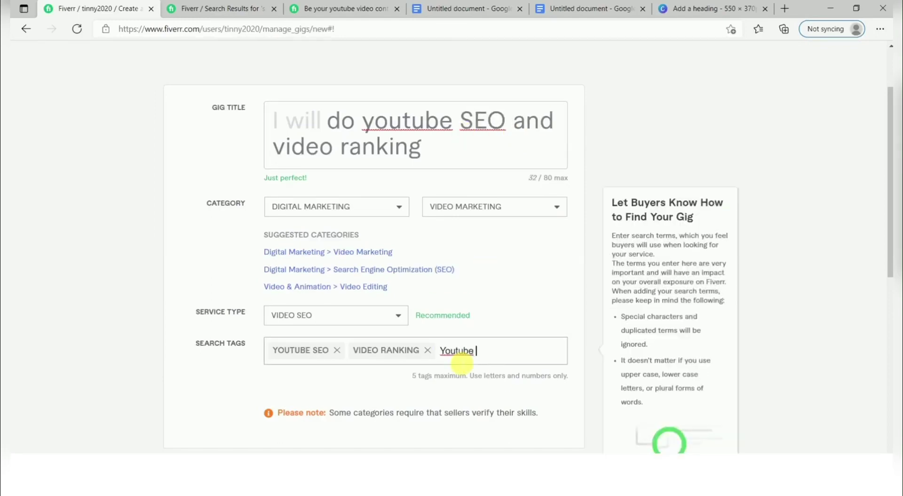
key(Return)
text(youtube video seo)
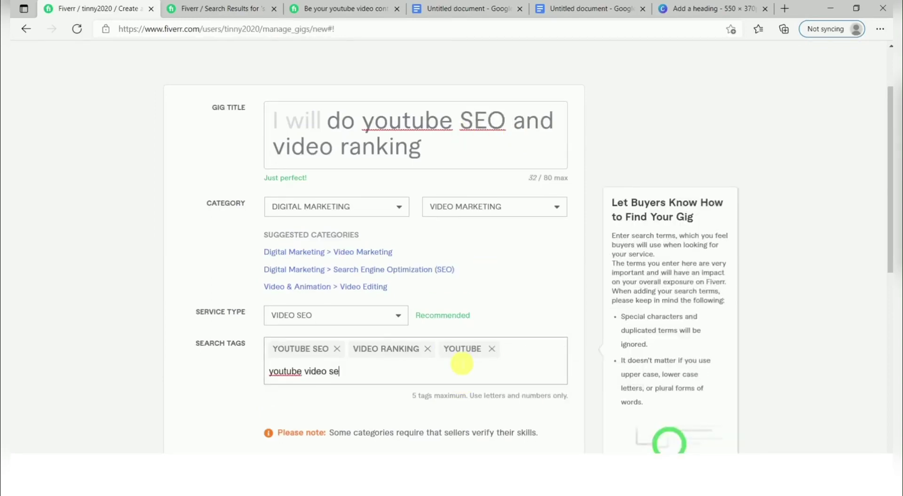
key(Return)
text(video)
click(414, 393)
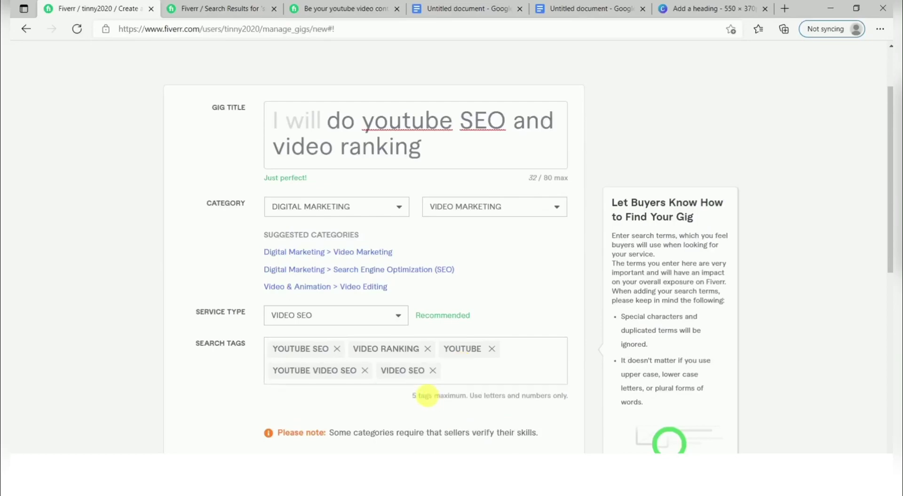
- Save the gig overview and continue to the packages on the Scope & Pricing page
scroll(884, 236, down, 5)
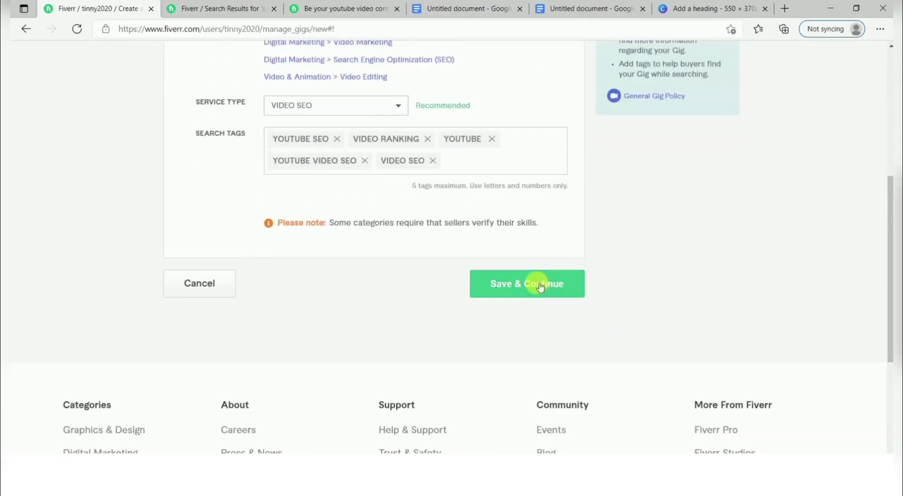
click(541, 286)
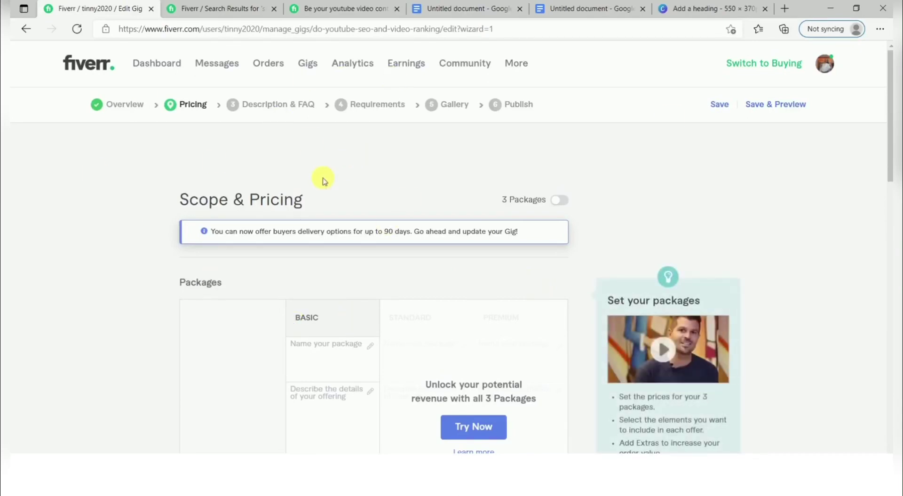
scroll(886, 145, down, 1)
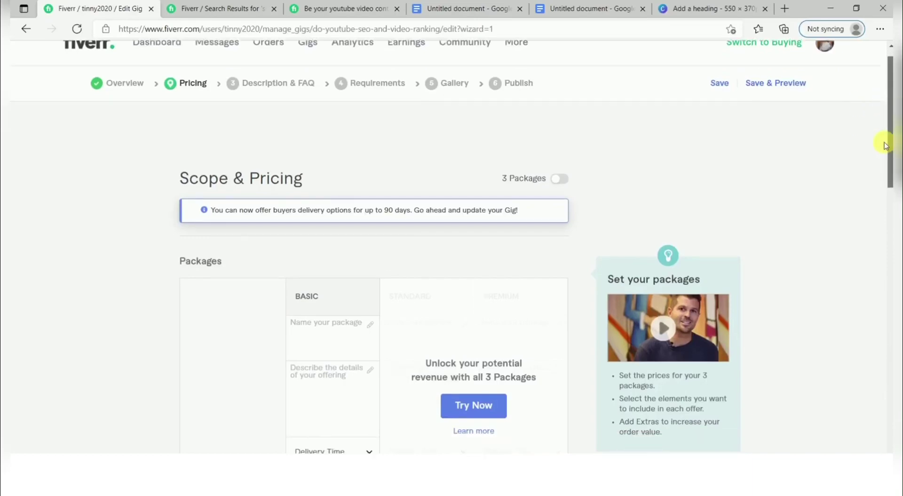
- Unlock all three gig packages (Basic, Standard and Premium) and dismiss the packages introduction
scroll(886, 145, down, 5)
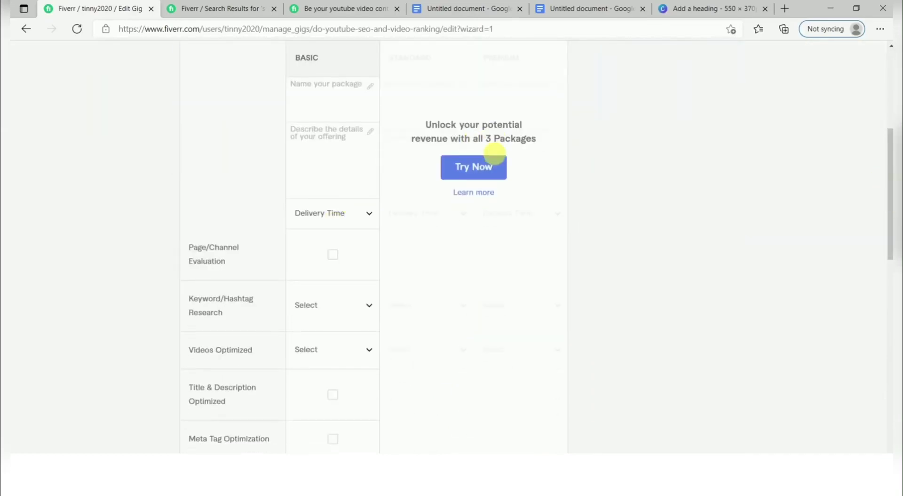
click(474, 165)
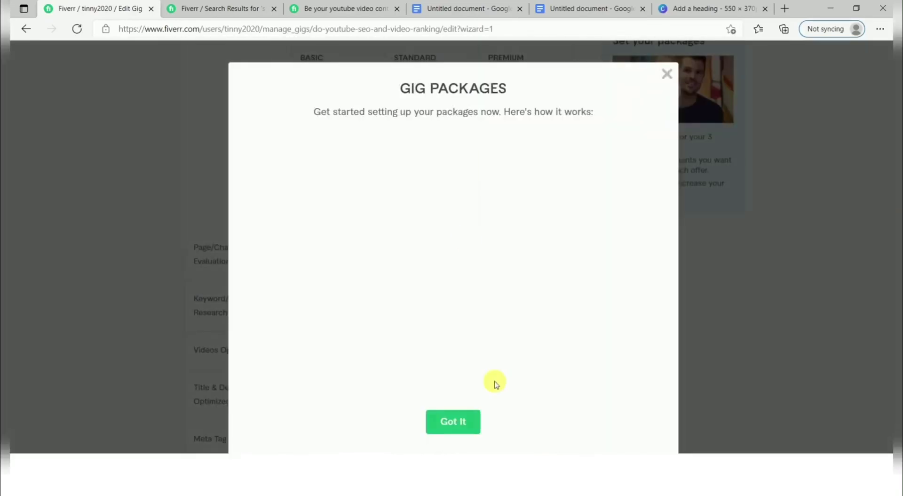
click(451, 421)
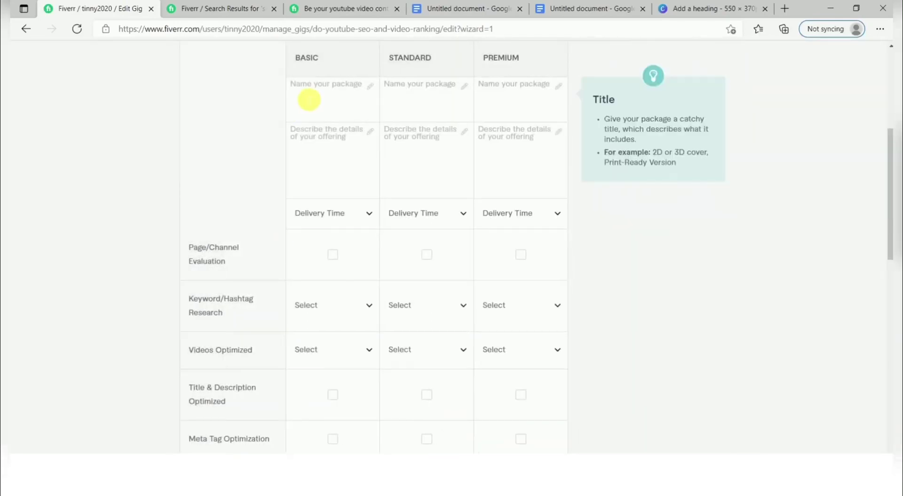
- Name the Basic package "1 Video SEO"
click(309, 100)
text(1)
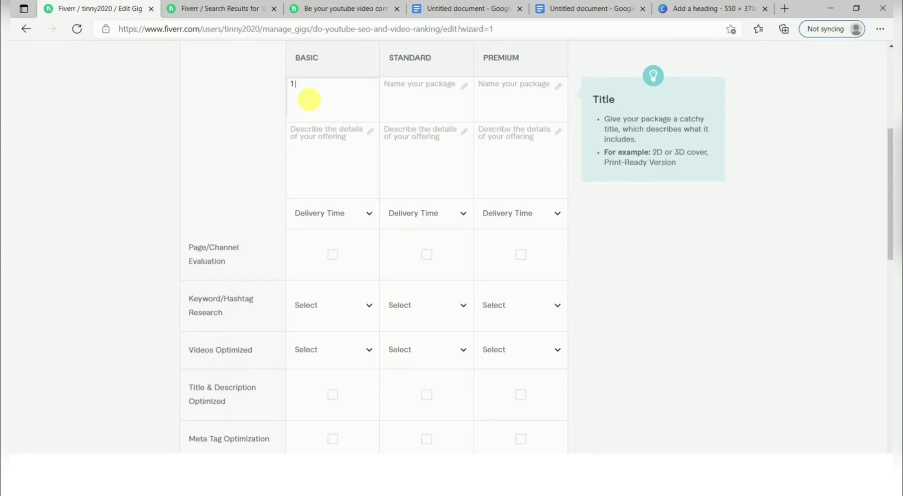
text( Video SEO)
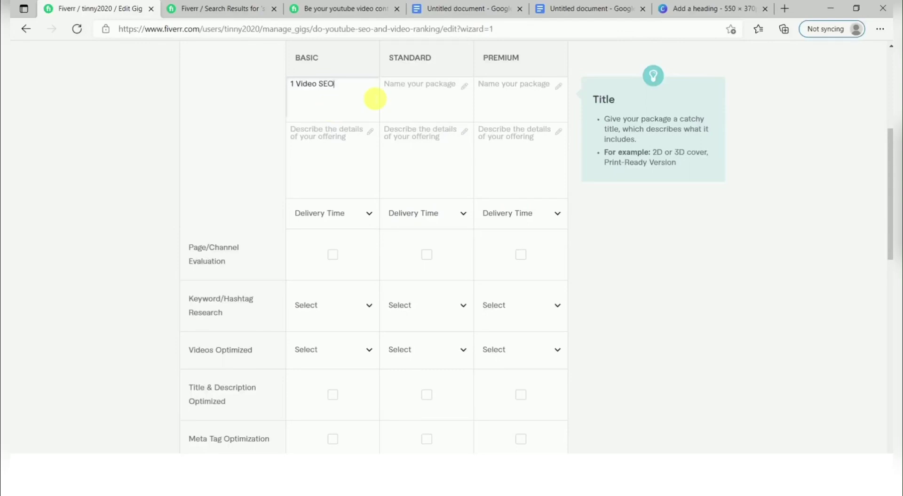
- Name the Standard package "5 Video SEO" and the Premium package "10 Video SEO", reusing the wording of the Basic name
click(435, 91)
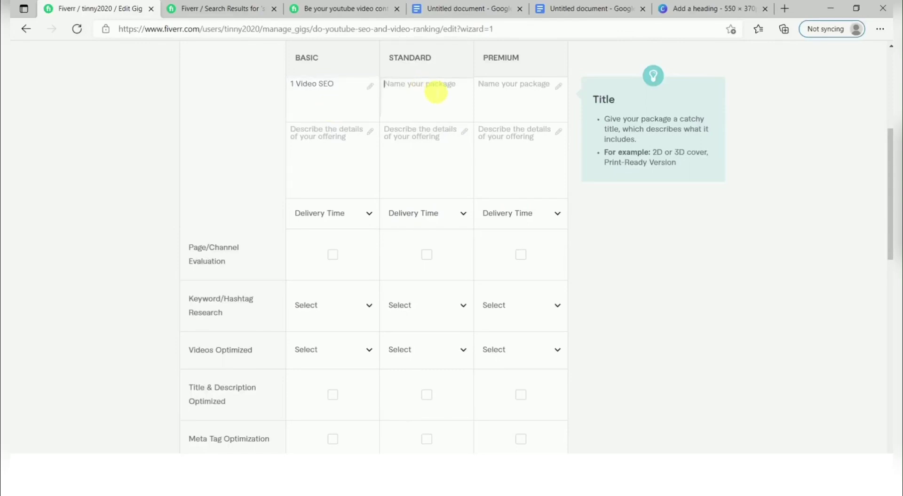
text(5)
click(528, 93)
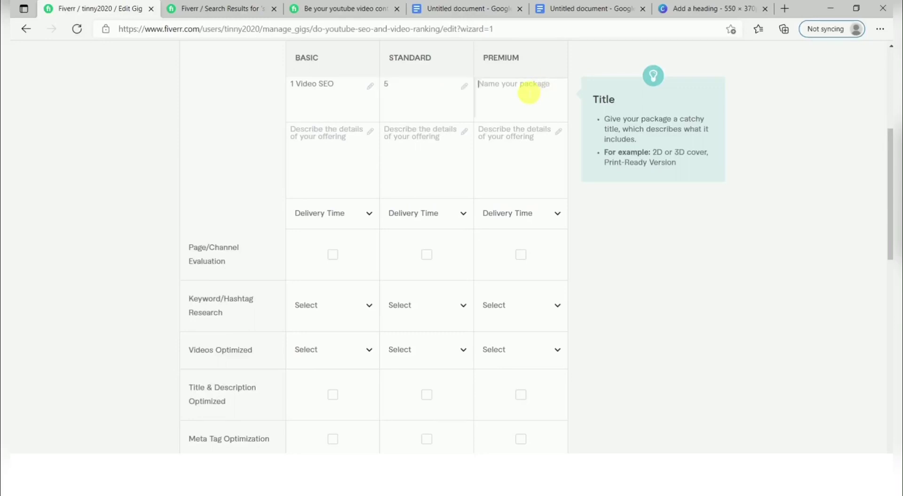
text(10)
click(306, 92)
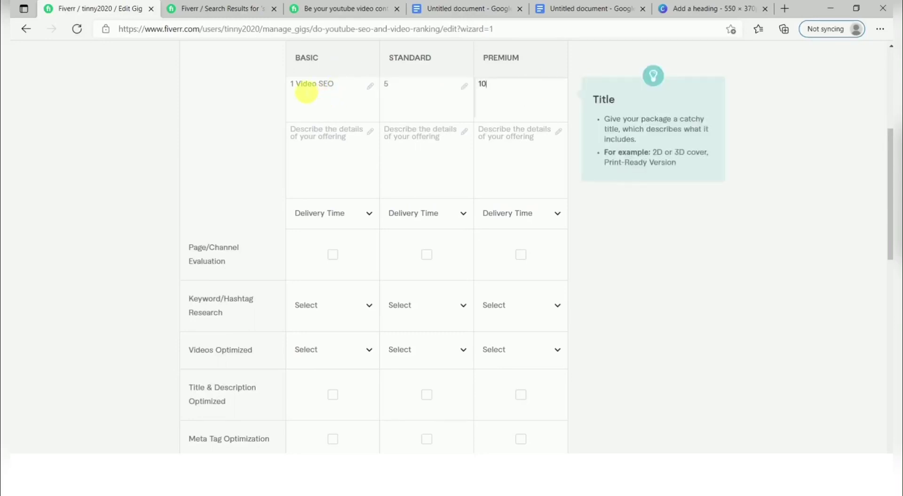
drag(330, 88, 344, 89)
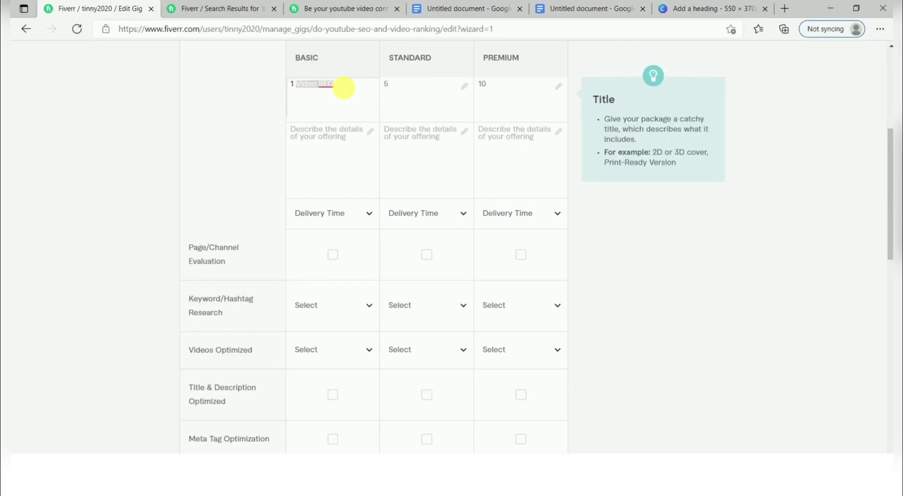
key(ctrl+c)
click(415, 86)
key(ctrl+v)
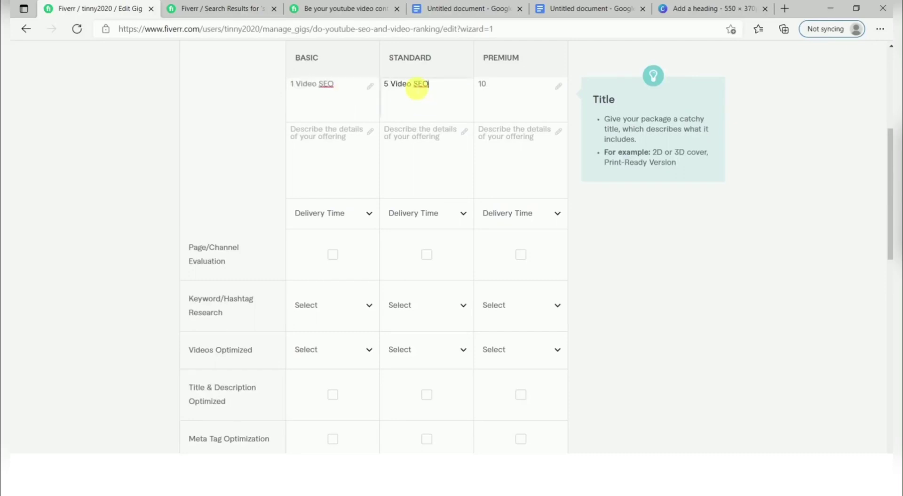
click(520, 94)
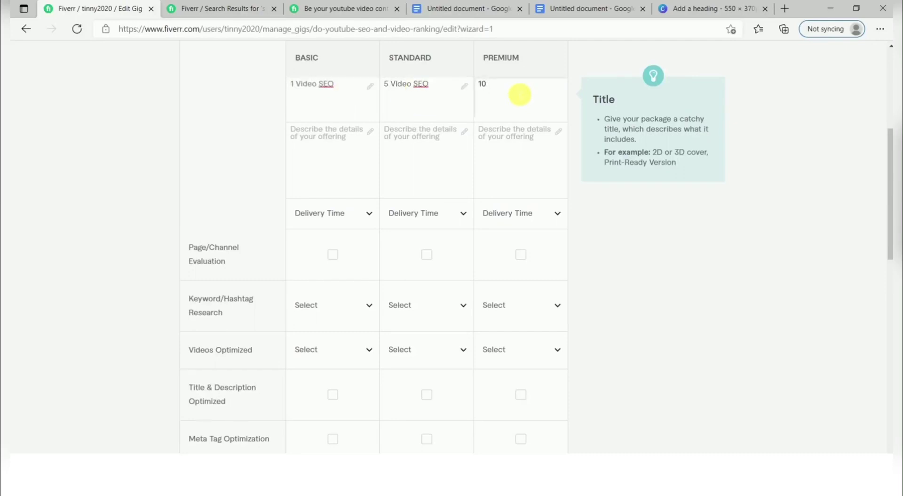
key(ctrl+v)
- Describe the Basic package as "Best SEO tittle, SEO friendly long description & best video ranking tags, 1 video"; repeat it for Standard with "5 video"
click(328, 164)
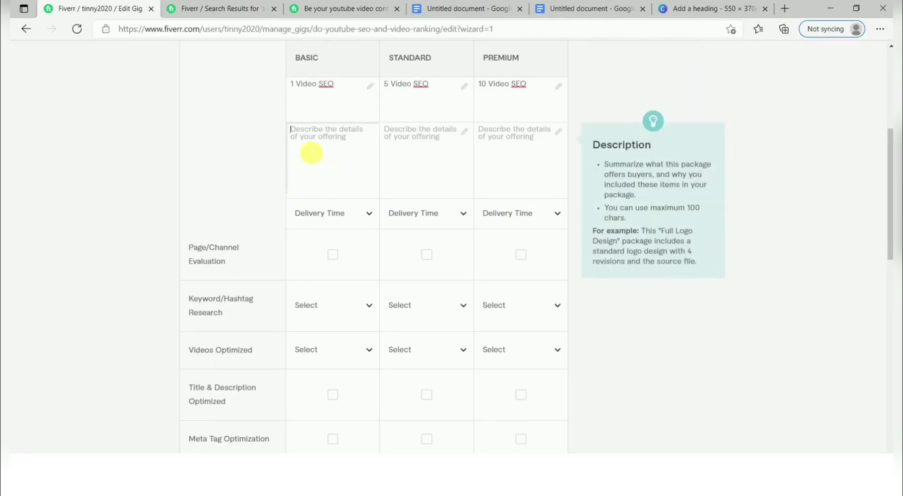
key(ctrl+v)
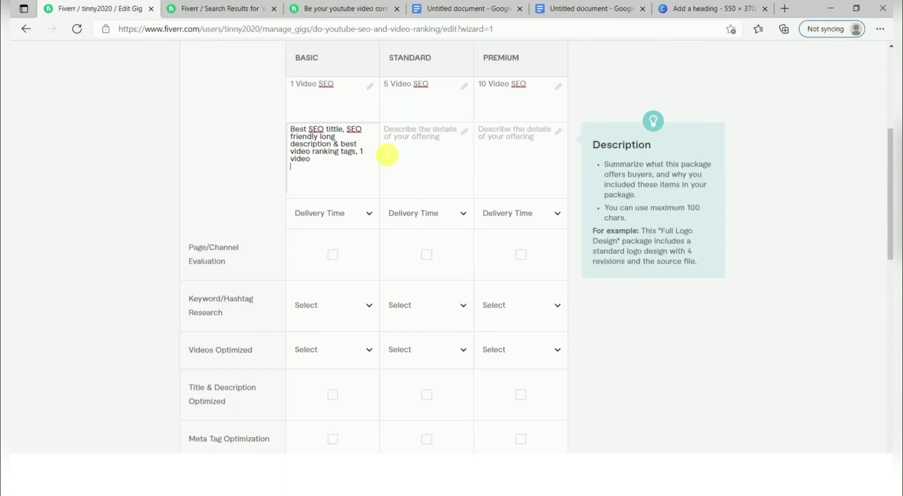
click(437, 162)
key(ctrl+v)
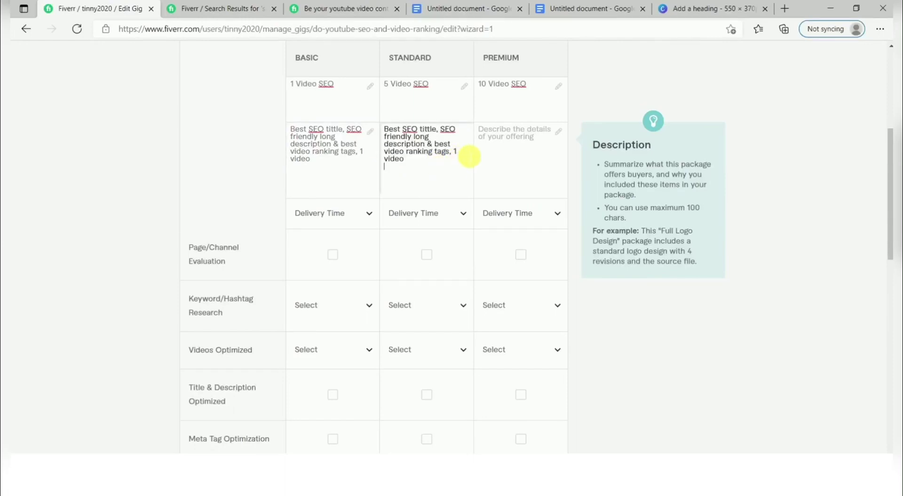
key(Delete)
key(BackSpace)
text(5)
- Describe the Premium package as "Best SEO tittle, SEO friendly long description & best video ranking tags, 10 video"
click(496, 146)
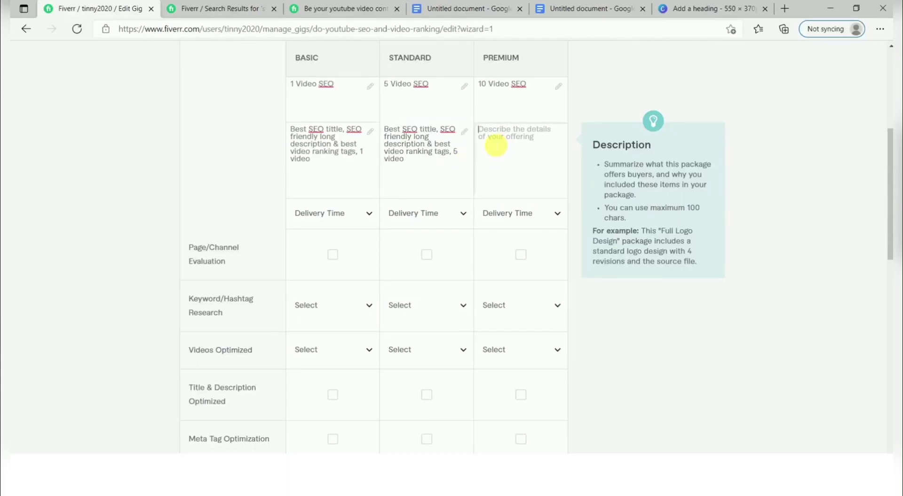
key(ctrl+v)
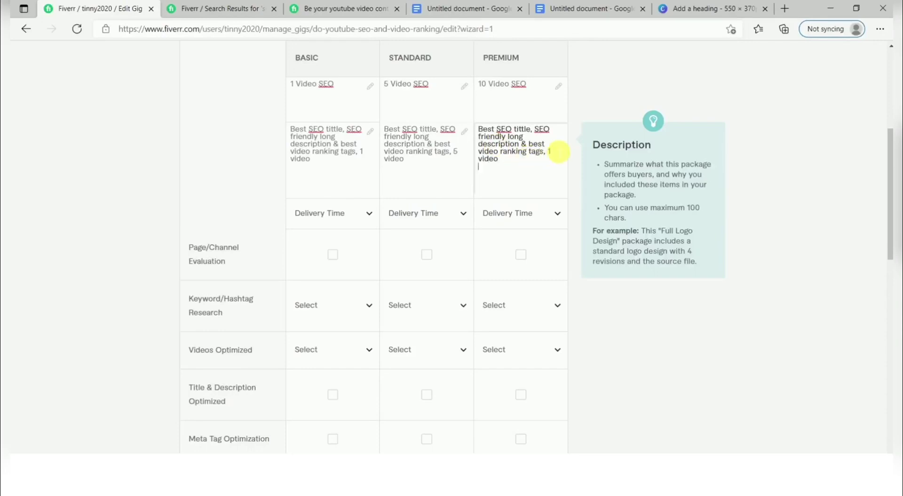
click(557, 151)
key(Delete)
text(0)
click(786, 209)
- Look at the sample logo gig description in the second Google Docs document and return to the gig packages
click(327, 214)
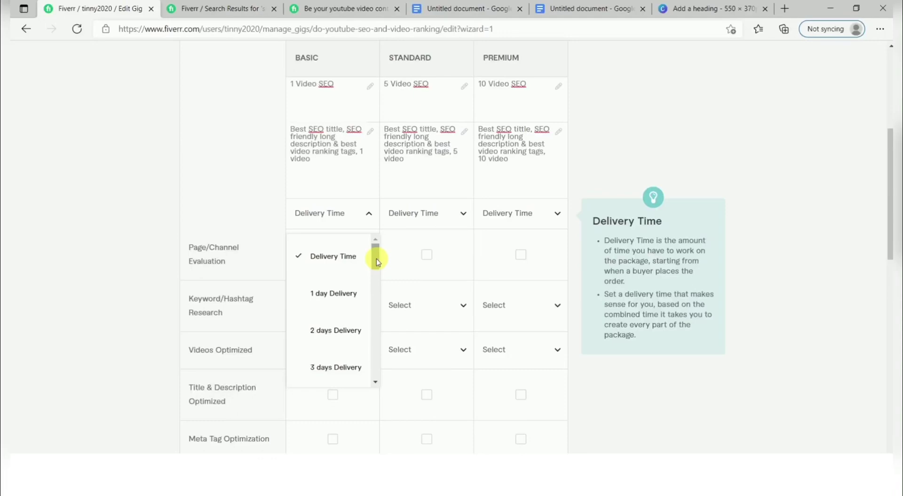
click(577, 9)
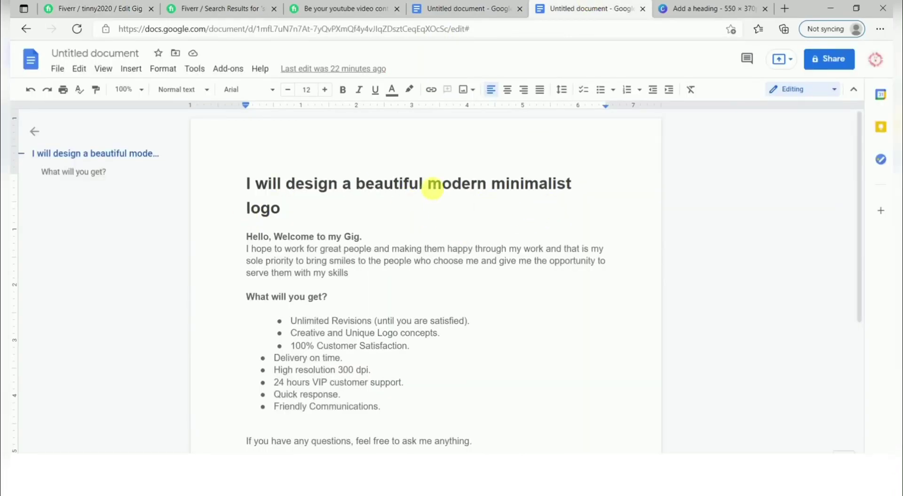
click(432, 186)
shift+click(360, 236)
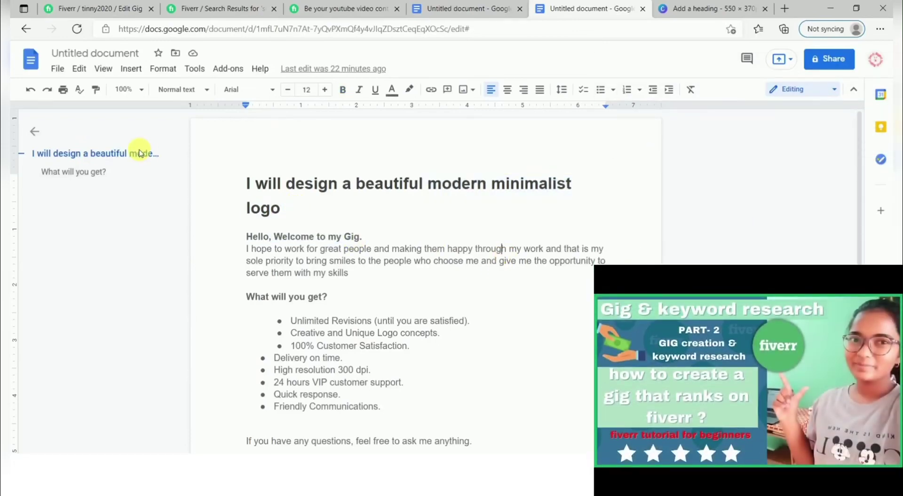
click(122, 6)
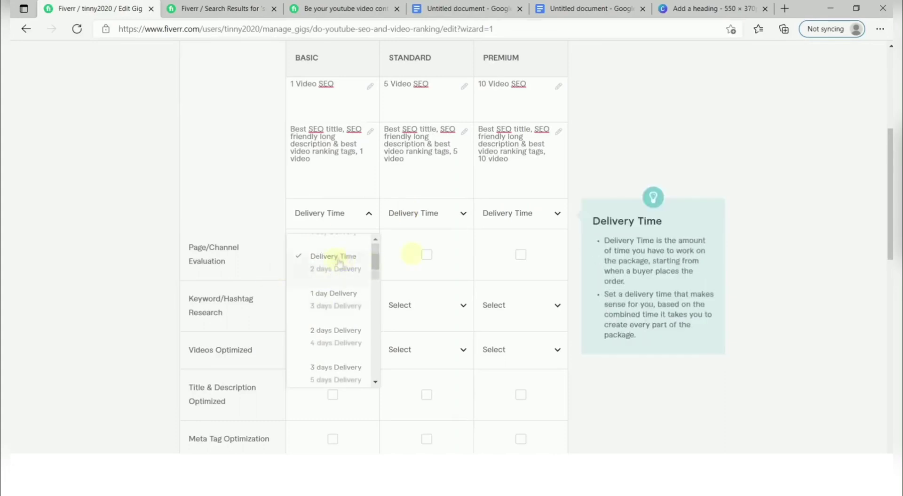
- Set the delivery time to 3 days for Basic, 6 days for Standard and 14 days for Premium
click(336, 367)
click(423, 213)
drag(469, 256, 469, 287)
click(416, 301)
click(522, 213)
drag(563, 257, 564, 308)
click(510, 369)
- Include Page/Channel Evaluation in all three packages and set the Basic package's Keyword/Hashtag Research to 2
click(333, 254)
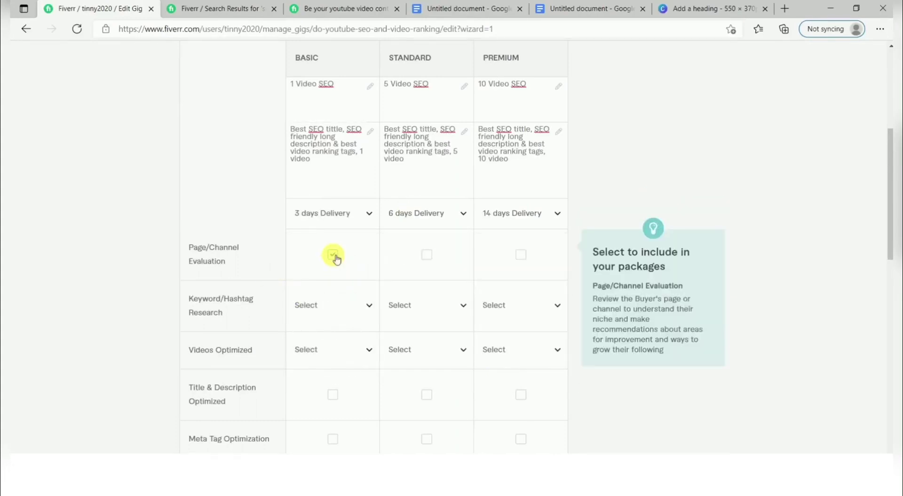
click(369, 306)
click(324, 232)
click(410, 305)
click(346, 305)
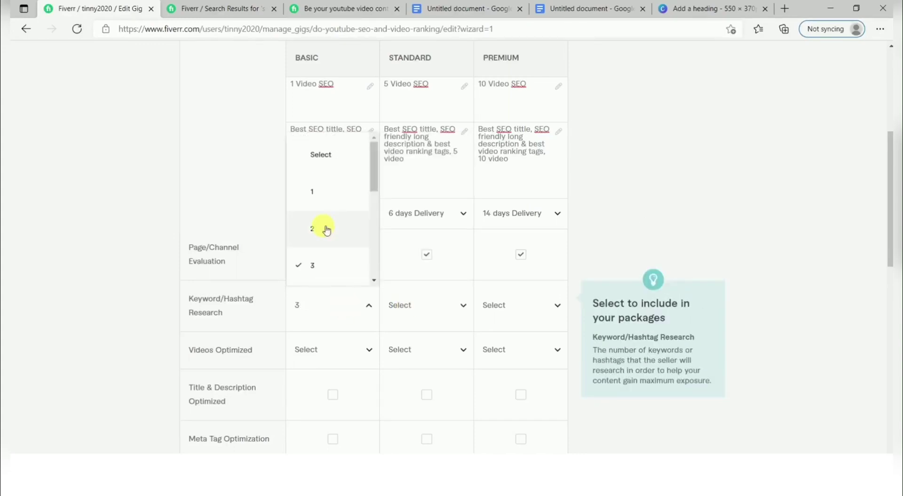
click(323, 228)
- Set Keyword/Hashtag Research to 4 for the Standard package and 7 for the Premium package
click(414, 306)
drag(468, 151, 465, 188)
click(405, 184)
click(516, 315)
drag(563, 151, 563, 230)
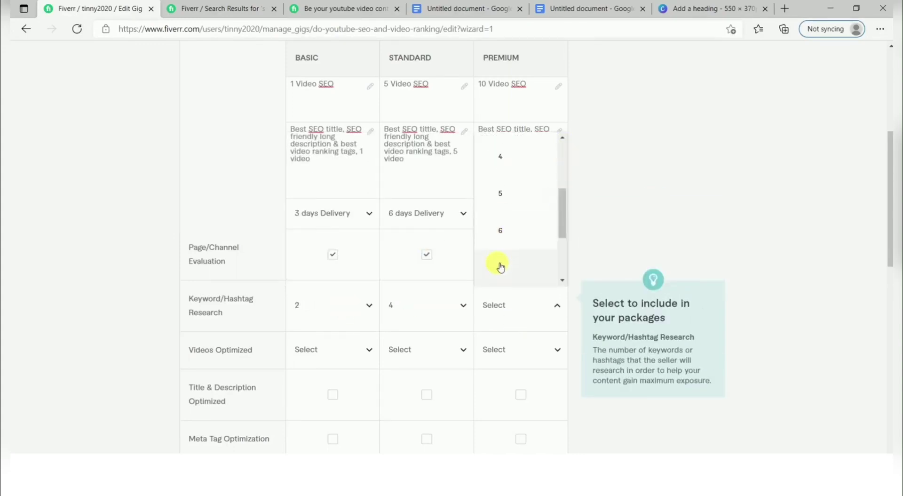
click(500, 264)
- Set Videos Optimized to 1 for Basic, 5 for Standard and 10 for Premium
drag(889, 226, 889, 294)
click(329, 131)
click(311, 211)
click(423, 131)
click(406, 248)
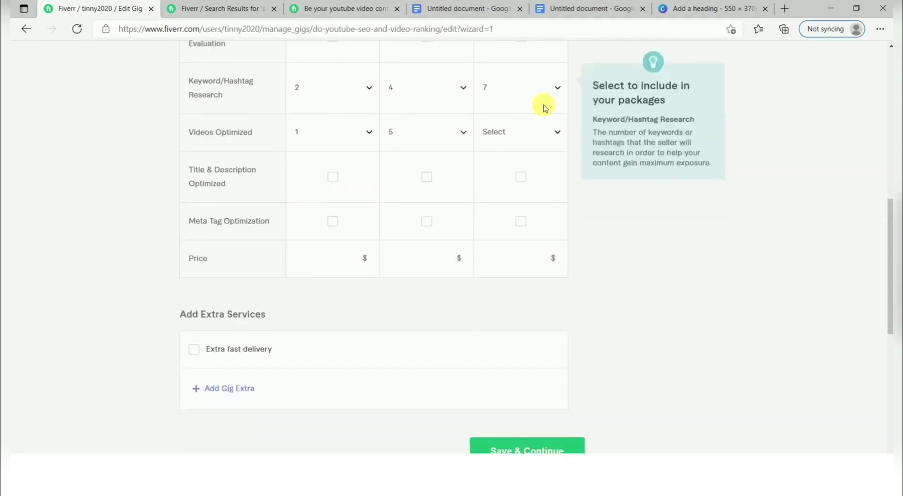
click(518, 132)
click(501, 238)
- Include Title & Description Optimized and Meta Tag Optimization in all three packages, and set the Basic price to $15
click(333, 177)
click(427, 177)
click(520, 177)
click(332, 221)
click(427, 220)
click(516, 220)
click(312, 258)
text(15)
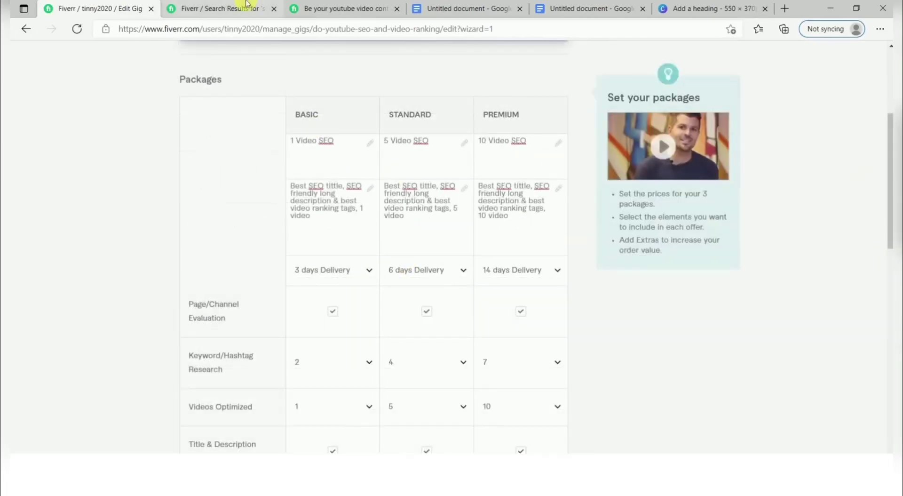
- Check the starting prices of competing gigs in the "seo of youtube videos" search results
click(245, 5)
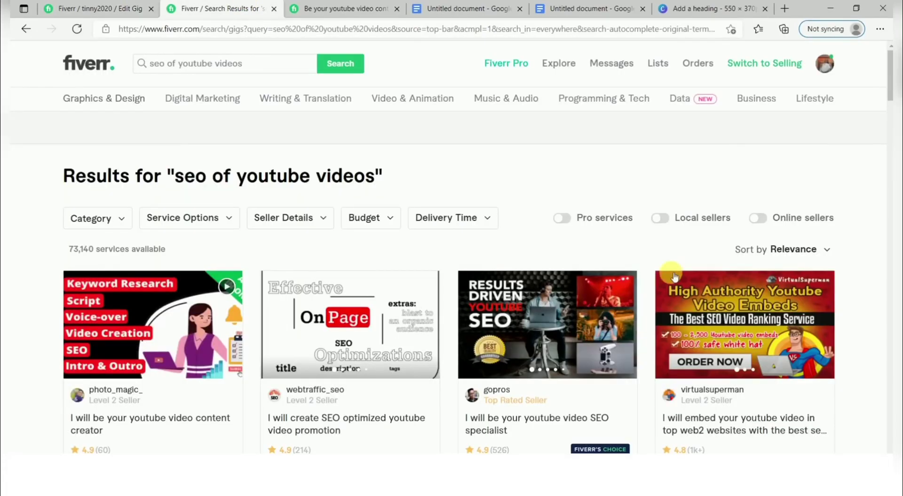
drag(888, 73, 889, 103)
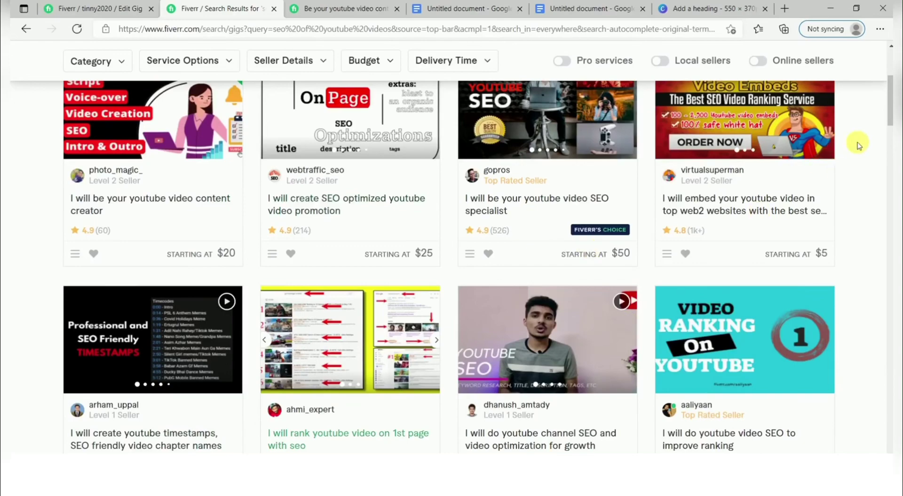
drag(890, 112, 891, 143)
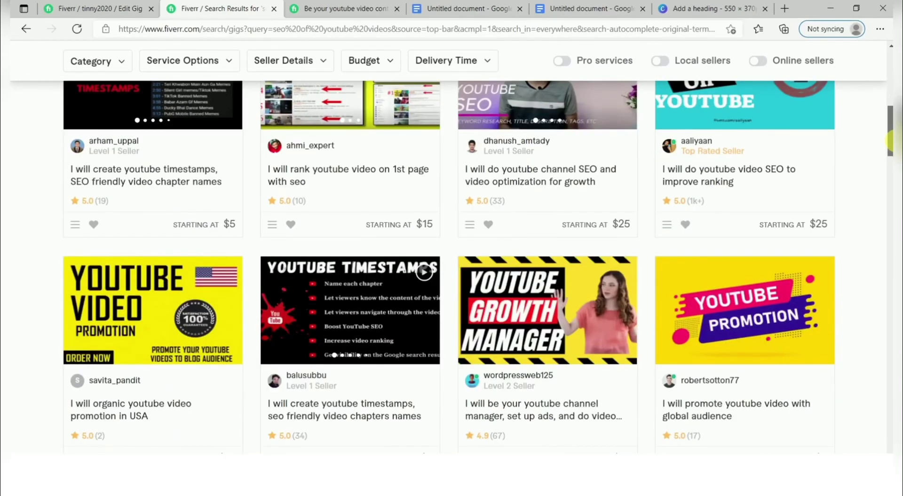
drag(890, 140, 827, 27)
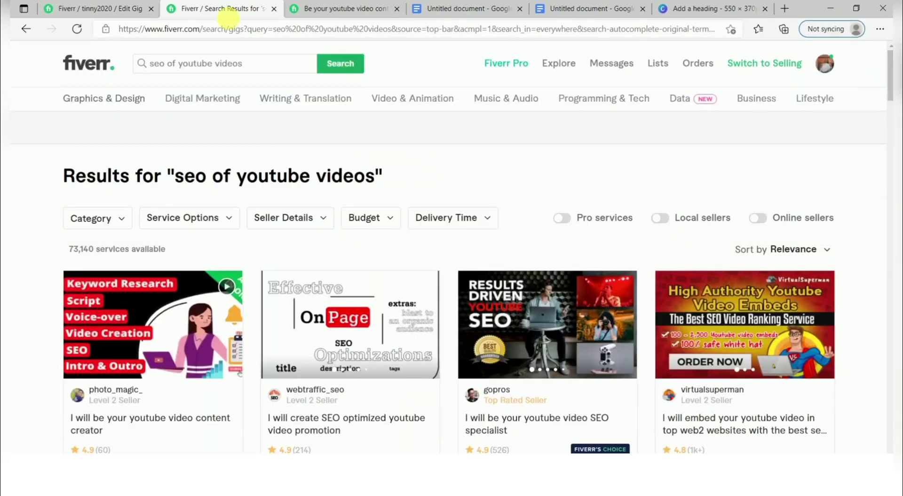
- Return to the gig's pricing and set the Standard price to $75 and the Premium price to $150
click(114, 5)
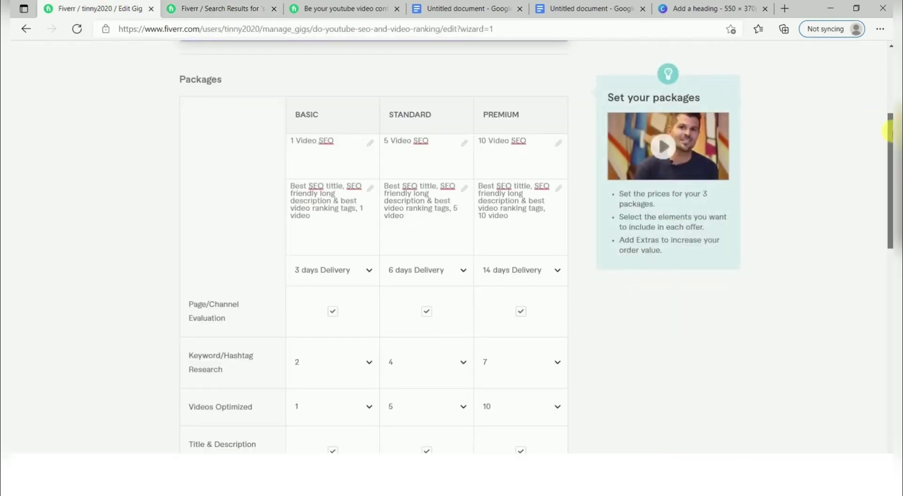
drag(890, 131, 890, 220)
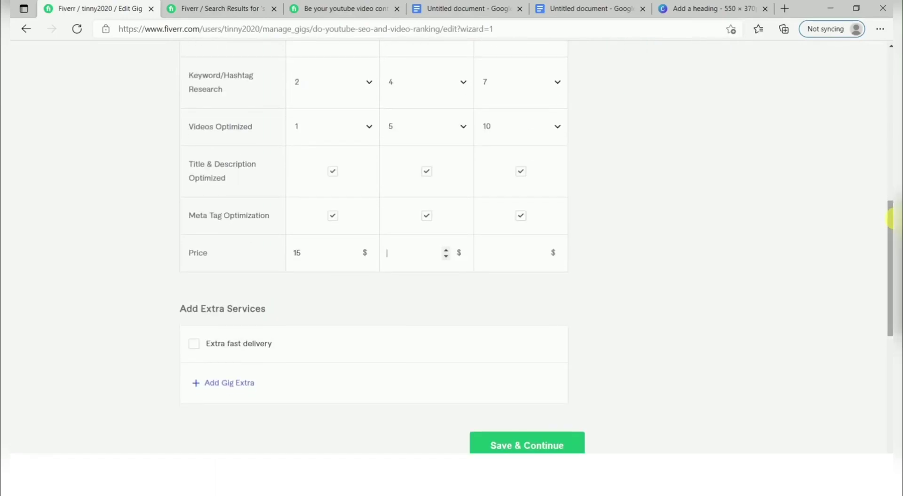
text(75)
click(490, 265)
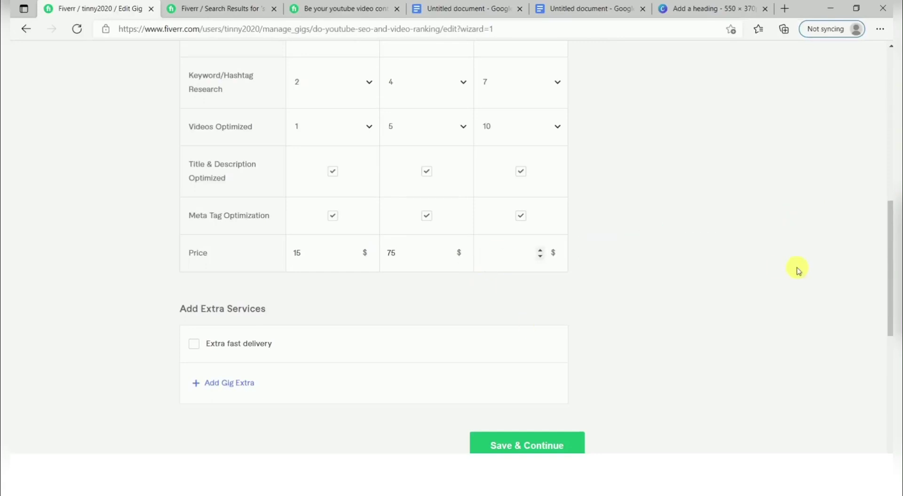
text(150)
- Enable extra fast delivery and offer Basic delivery in 2 days for an extra $10
drag(891, 263, 889, 335)
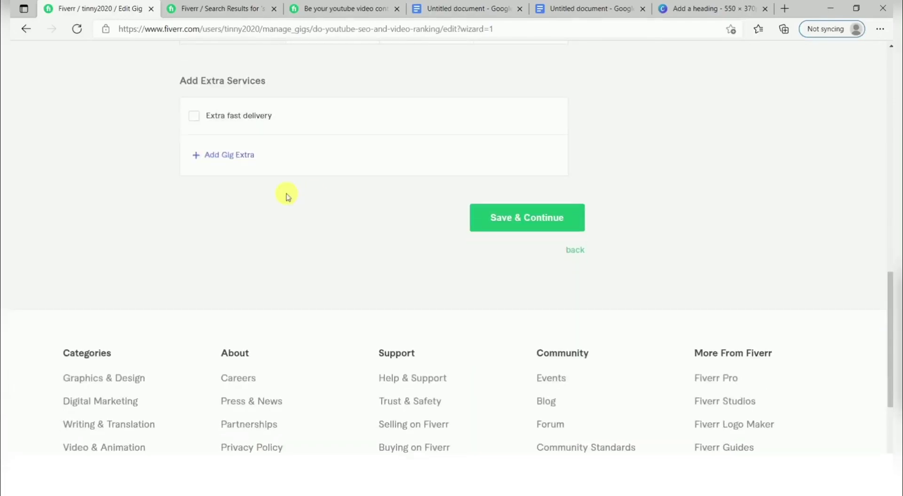
click(194, 117)
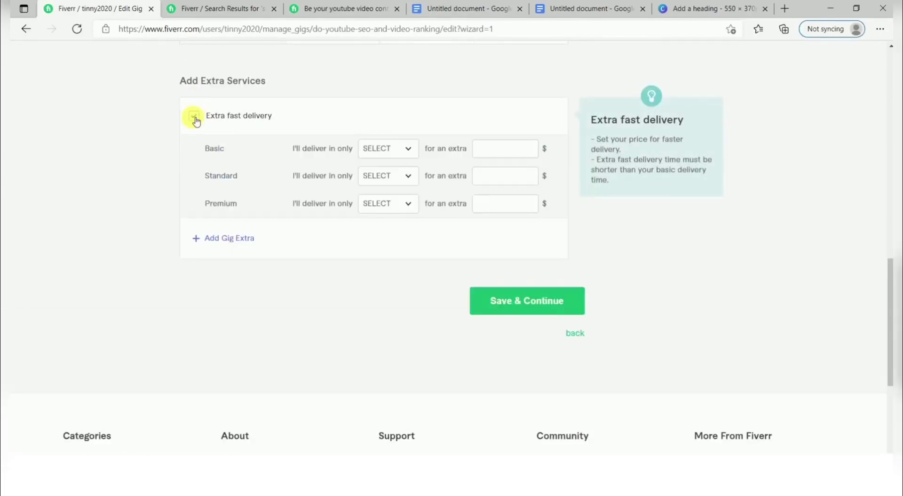
click(389, 148)
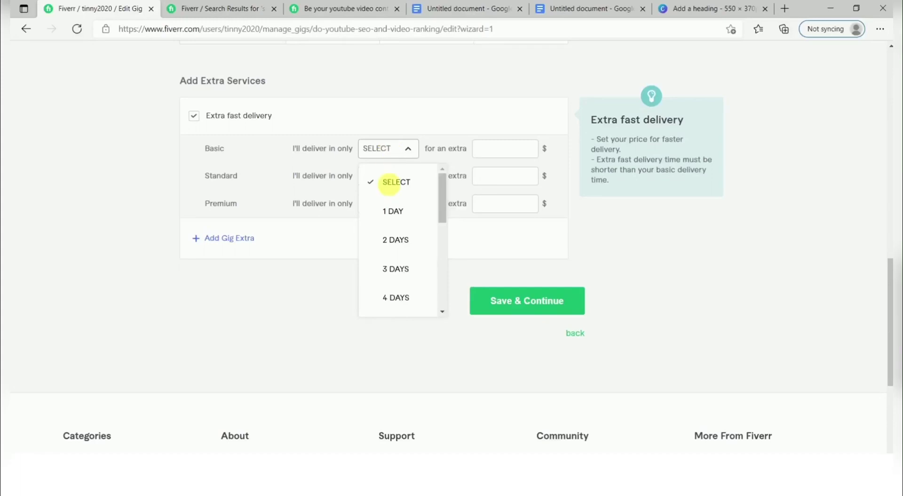
click(387, 241)
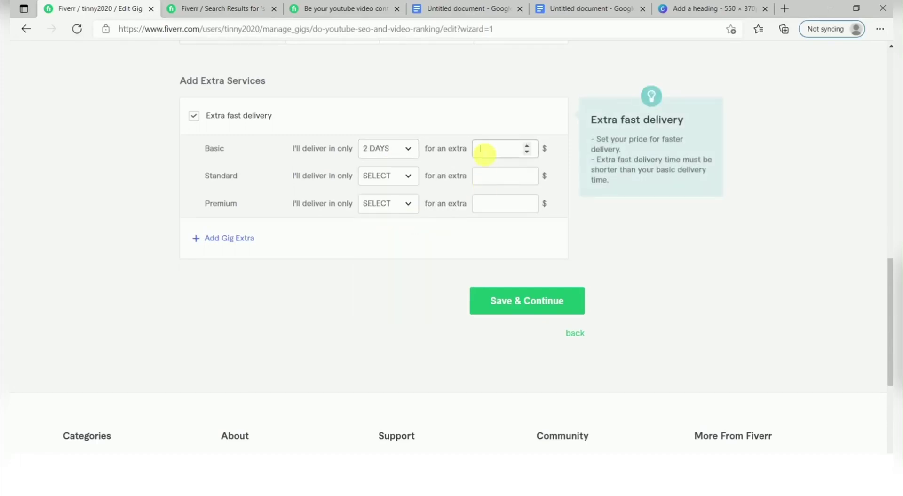
text(10)
- Set extra fast delivery to 3 days for $20 on Standard and 4 days for $50 on Premium
click(376, 175)
click(389, 295)
click(491, 179)
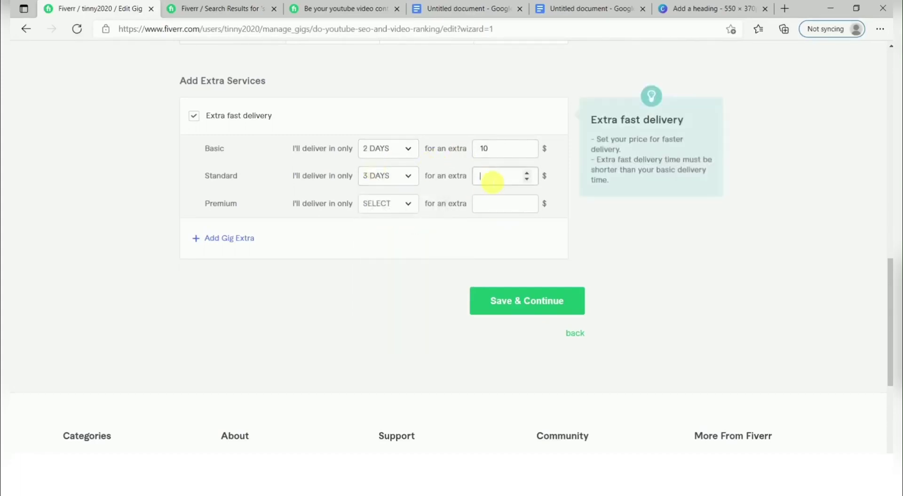
text(20)
click(400, 207)
click(384, 350)
click(493, 211)
text(5)
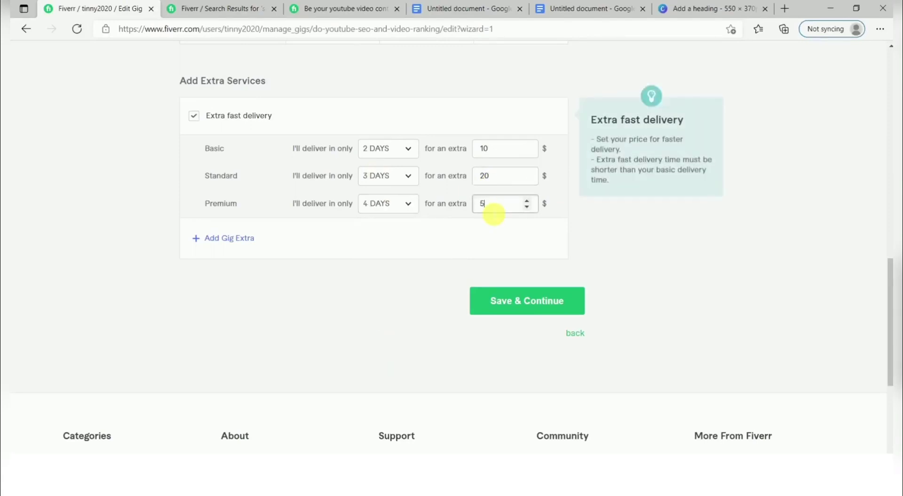
text(0)
- Add a gig extra titled "YT THUMBNAIL", described as "MAKE AMAZING YOUTUBE THUMBNAIL", for an extra $5 with additional time set to NONE
click(200, 240)
drag(888, 264, 890, 295)
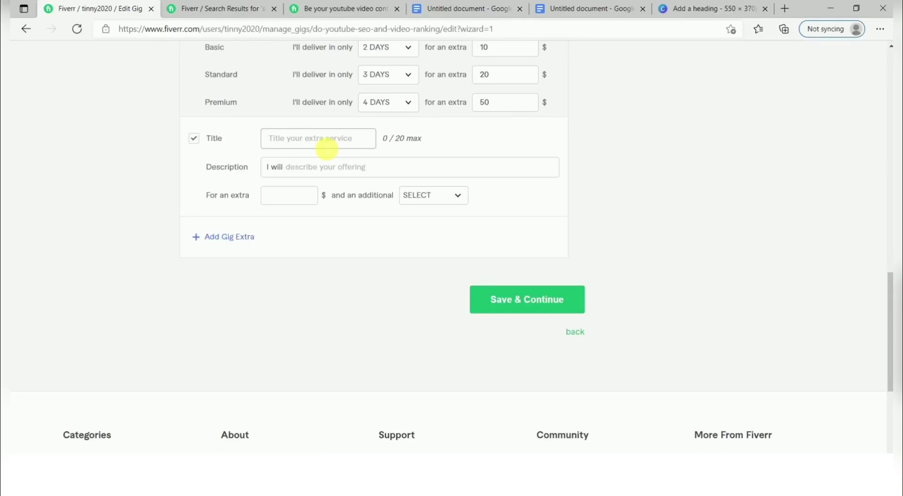
text(T)
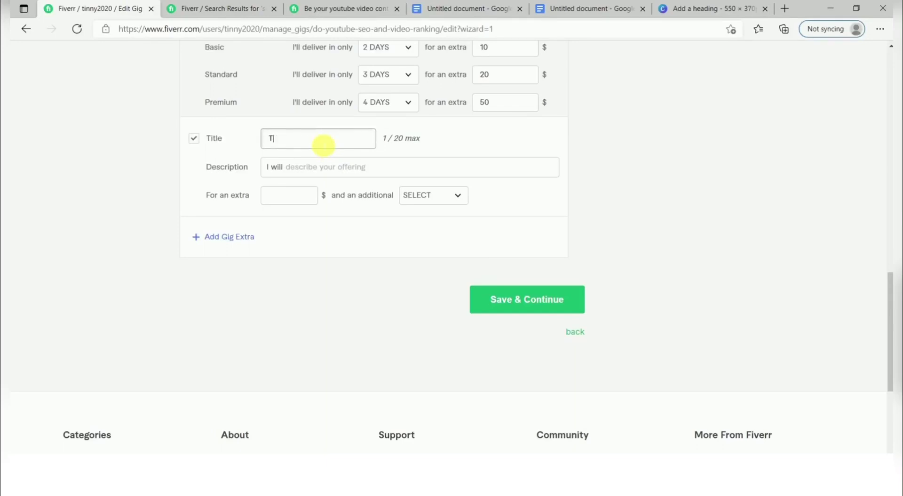
text(HUMBNAILYT THUMBNAIL)
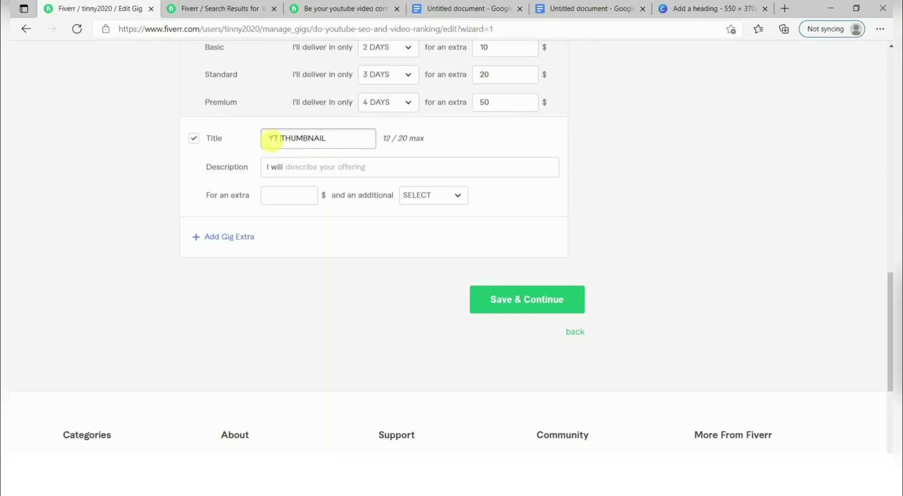
click(303, 168)
text(MAKE AMAZIN)
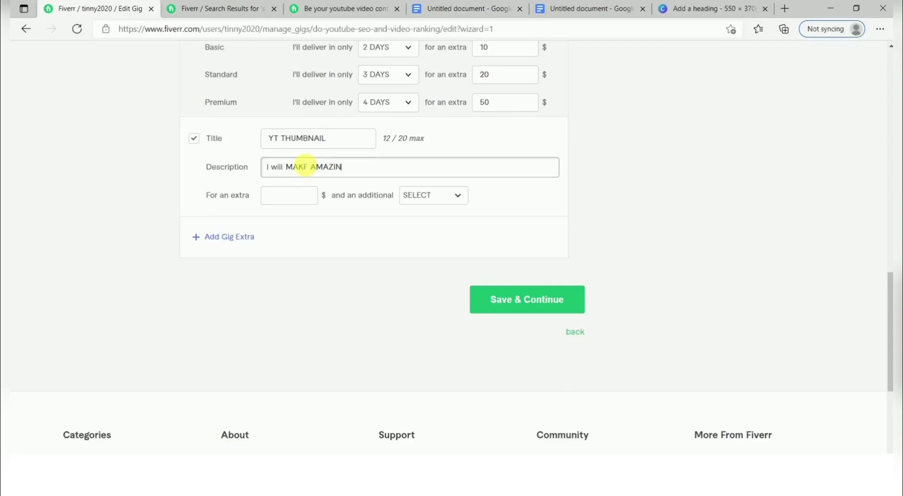
text(G YOUTUBE THUMBNAIL)
click(262, 203)
text(5)
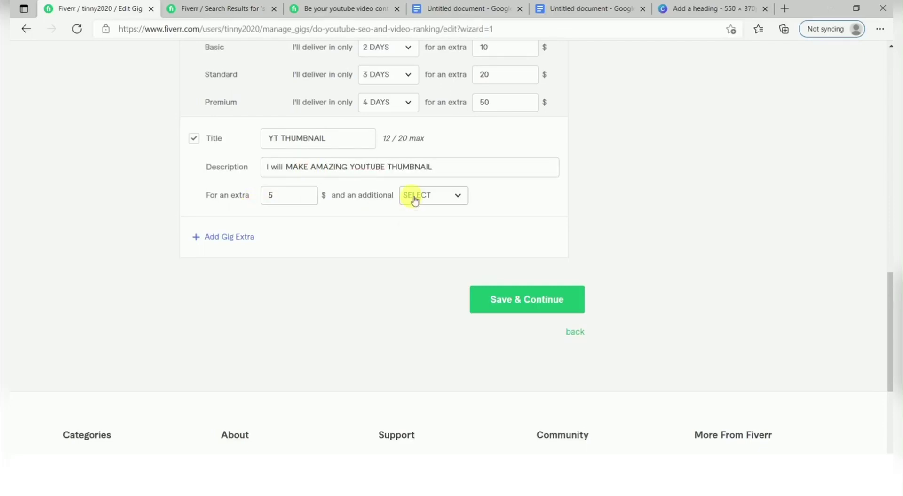
click(414, 196)
click(423, 257)
- Add a second gig extra titled "CHANNEL ART", described as "MAKE A YOUTUBE CHANNEL ART", for an extra $5
click(201, 233)
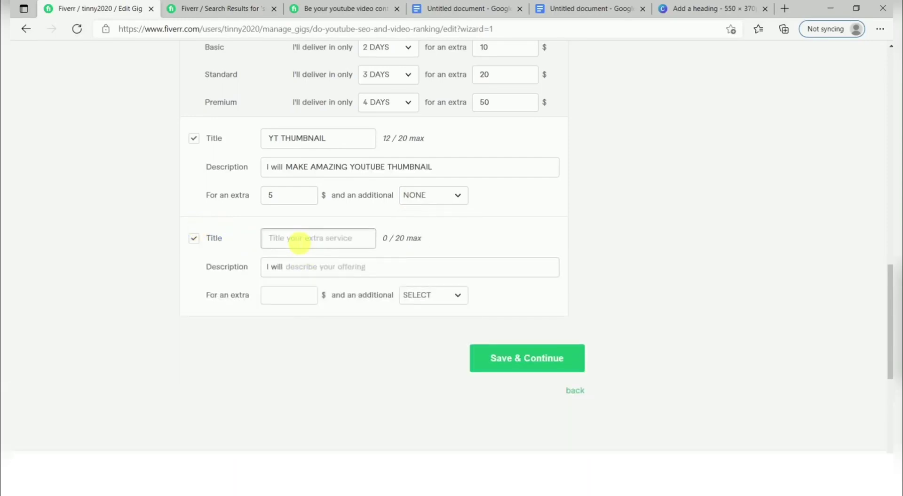
click(299, 241)
text(CHANNEL)
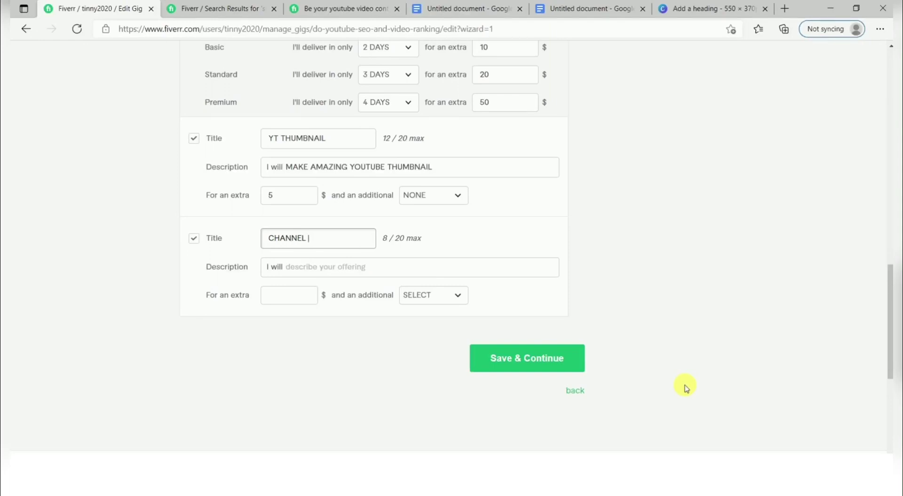
text(ART)
click(298, 267)
text(MAKE)
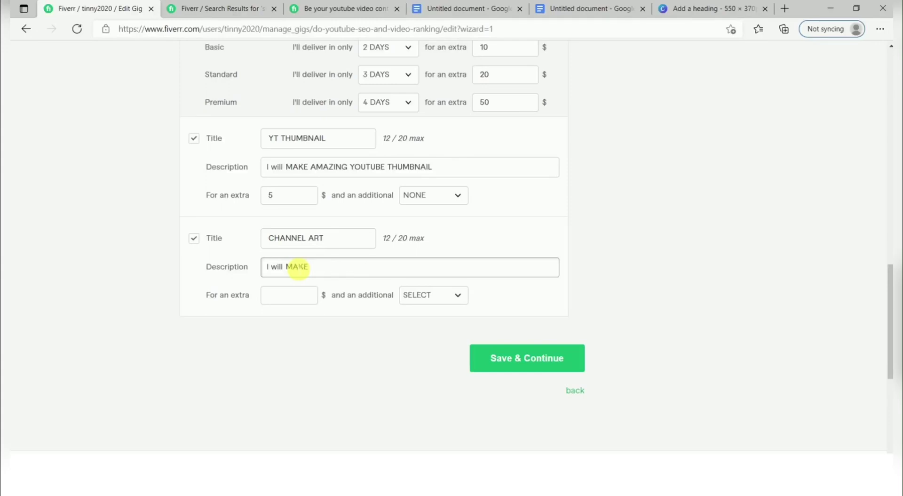
text( A YOUTUBE CHANNEL ART)
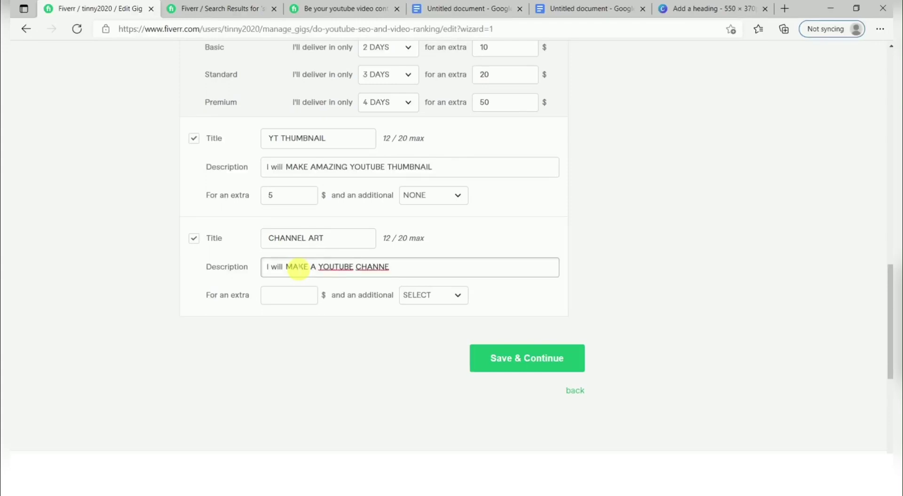
click(272, 295)
text(5)
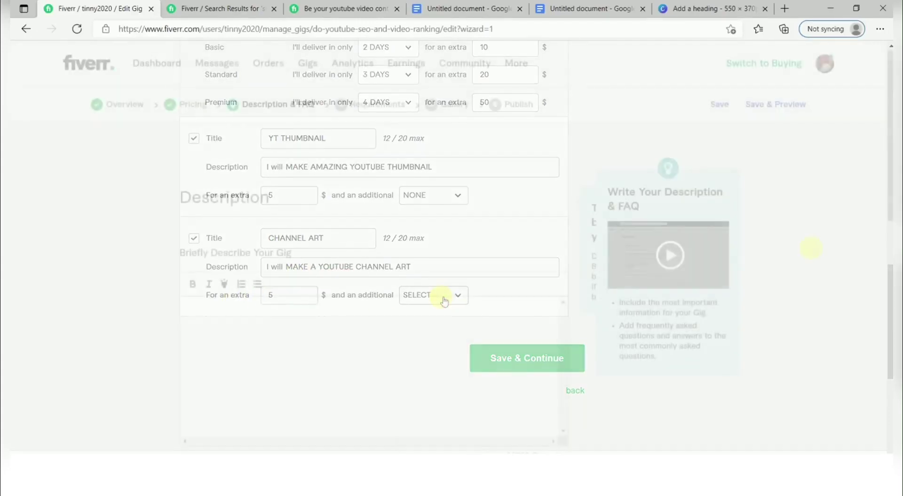
- Copy the full gig text from the Google Docs document starting "Welcome to my YouTube Channel SEO gig." into the gig description
drag(890, 201, 889, 250)
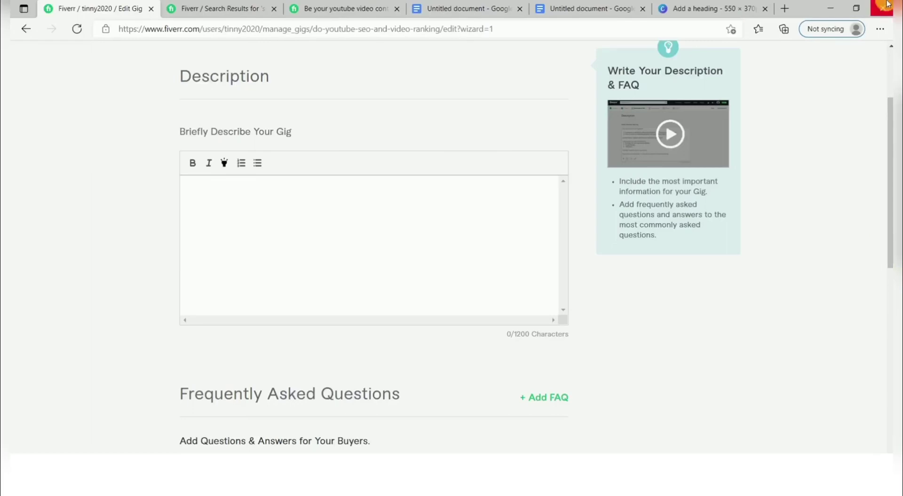
click(466, 9)
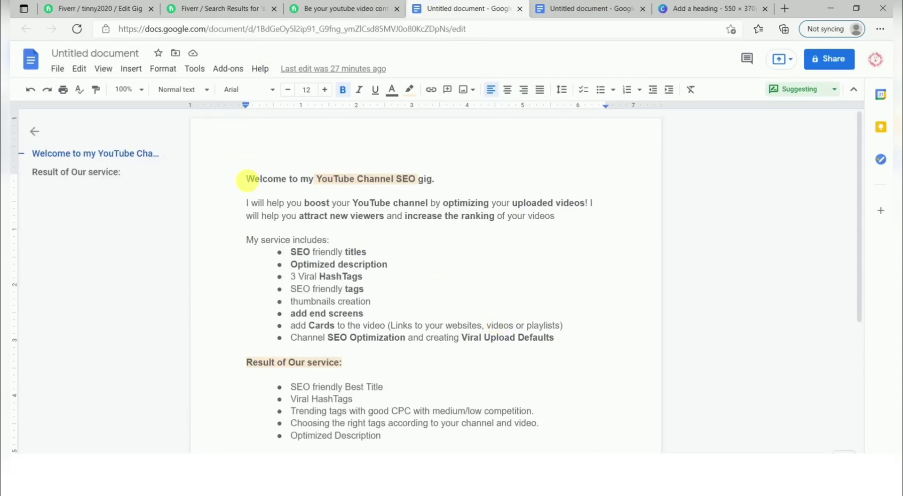
click(247, 178)
drag(391, 188, 297, 442)
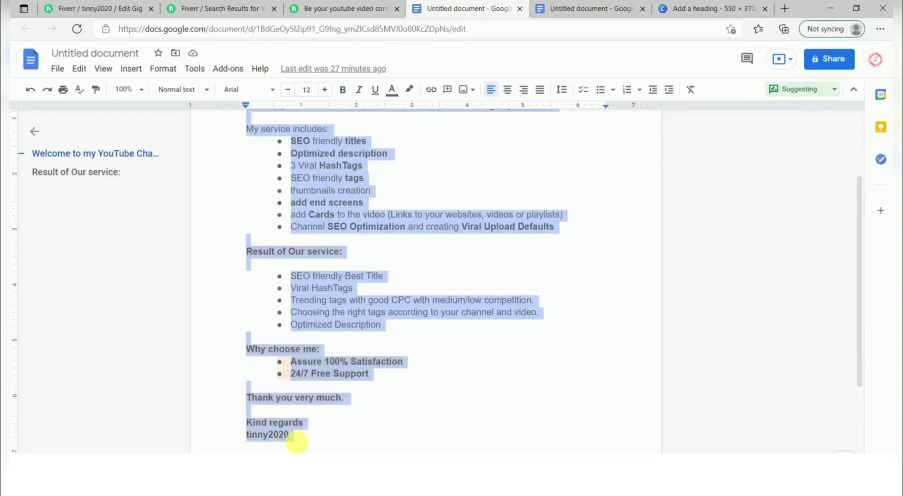
click(111, 5)
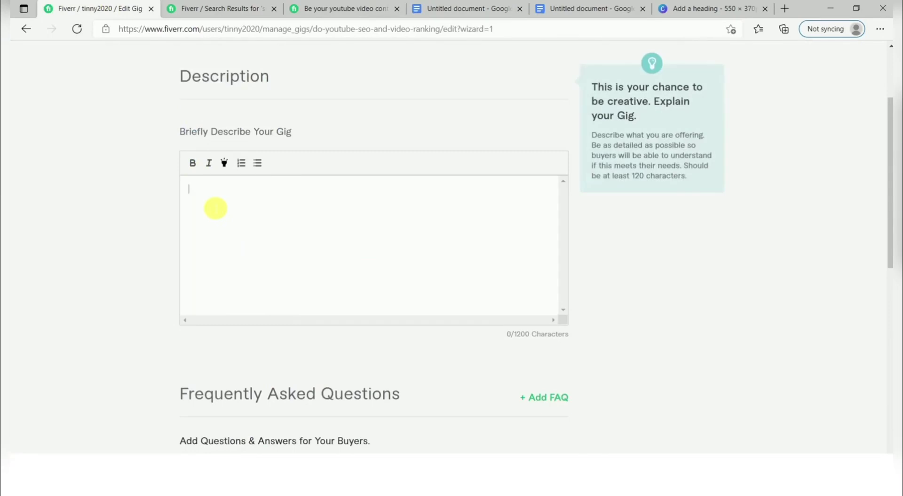
key(ctrl+v)
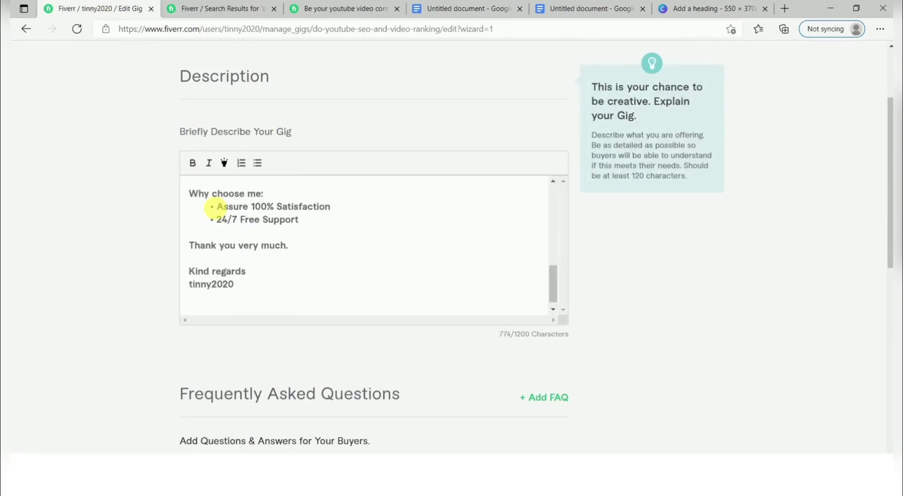
- Highlight the line "Welcome to my YouTube Channel SEO gig." in the description and review the remaining text
drag(553, 296, 546, 109)
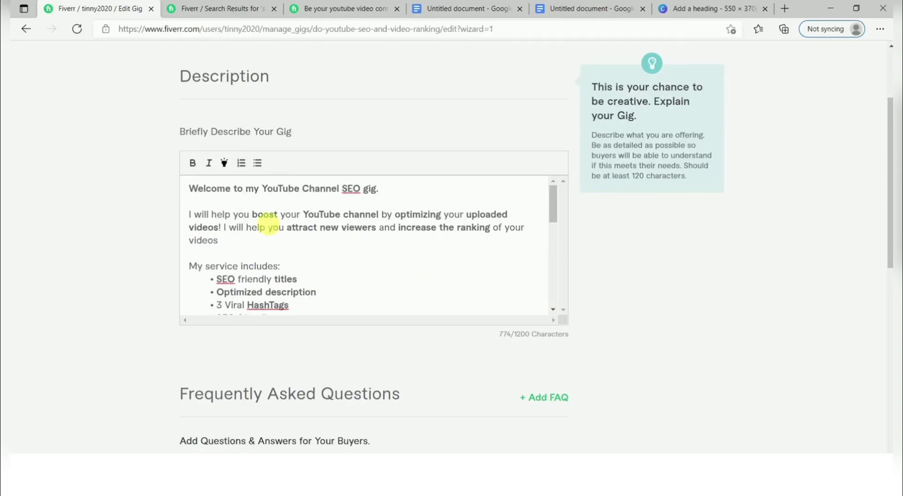
drag(190, 188, 398, 195)
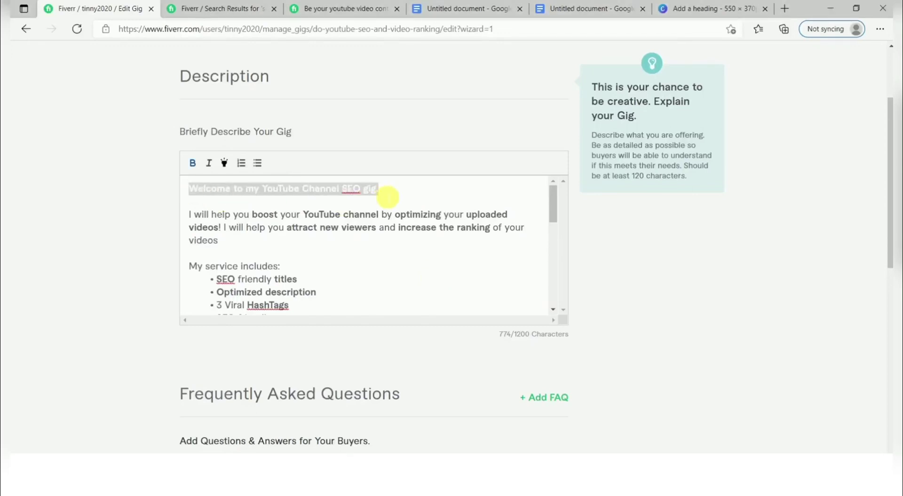
click(225, 163)
click(366, 284)
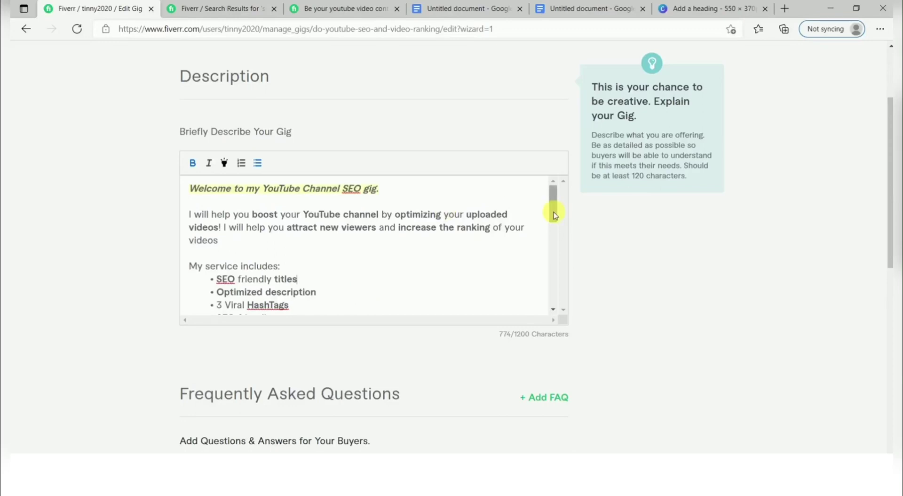
drag(554, 211, 553, 274)
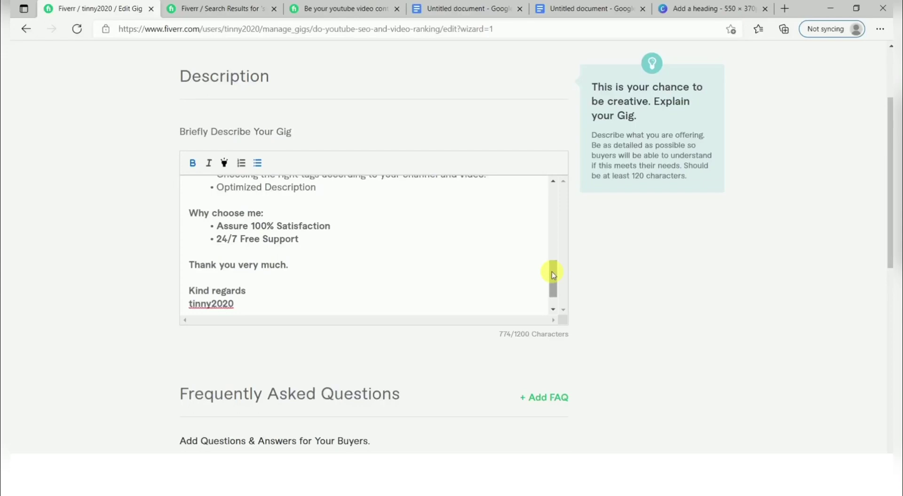
drag(553, 274, 554, 310)
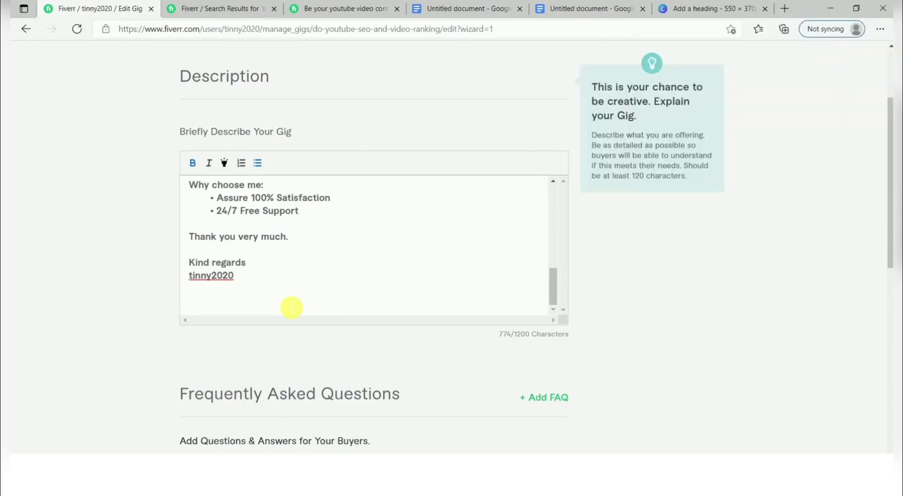
- Switch the search results page to selling mode, look at the seller dashboard, and return to the gig's description
click(240, 8)
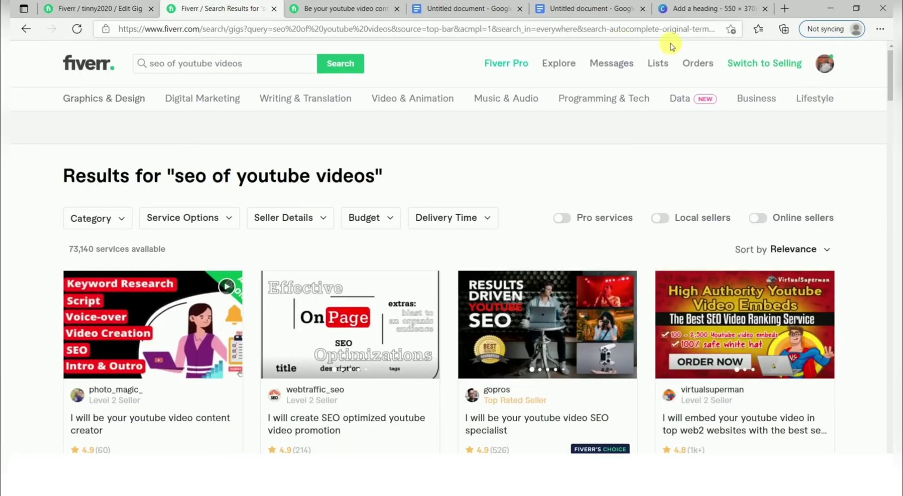
click(743, 68)
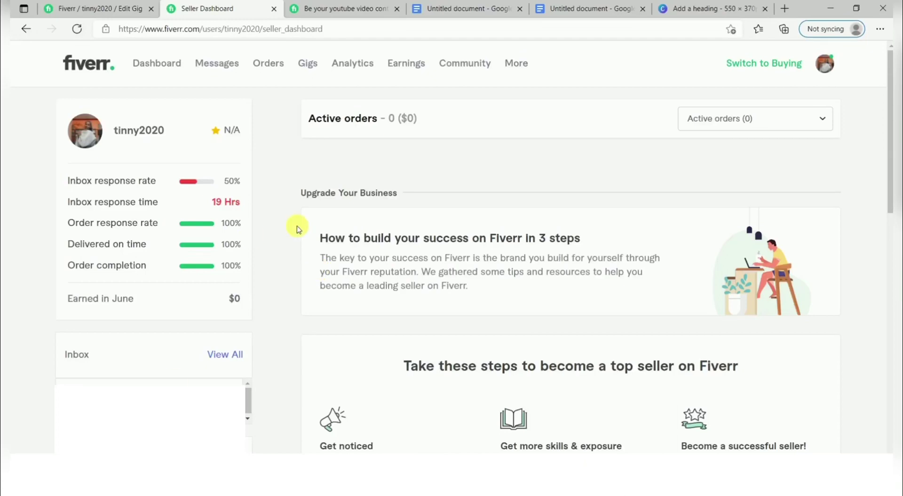
click(123, 8)
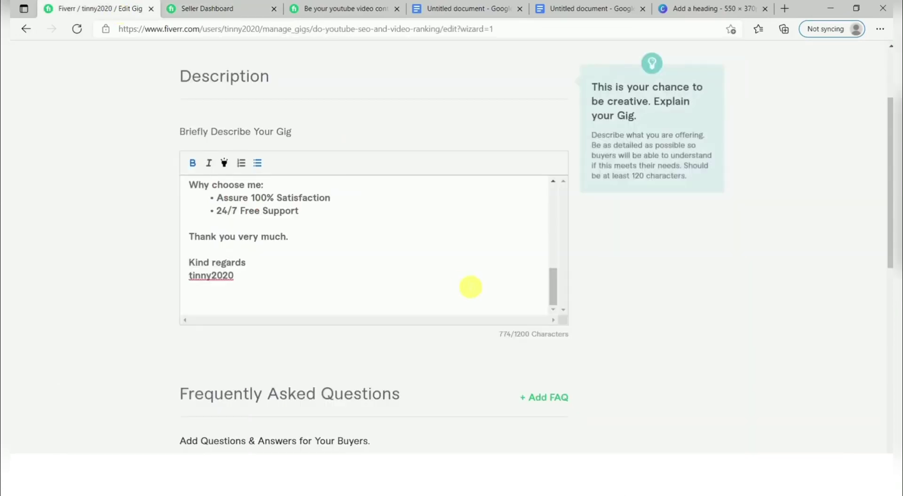
- Add an FAQ with the question "DO I CREATE THUMBNAILS" and the answer "YES"
drag(889, 181, 884, 264)
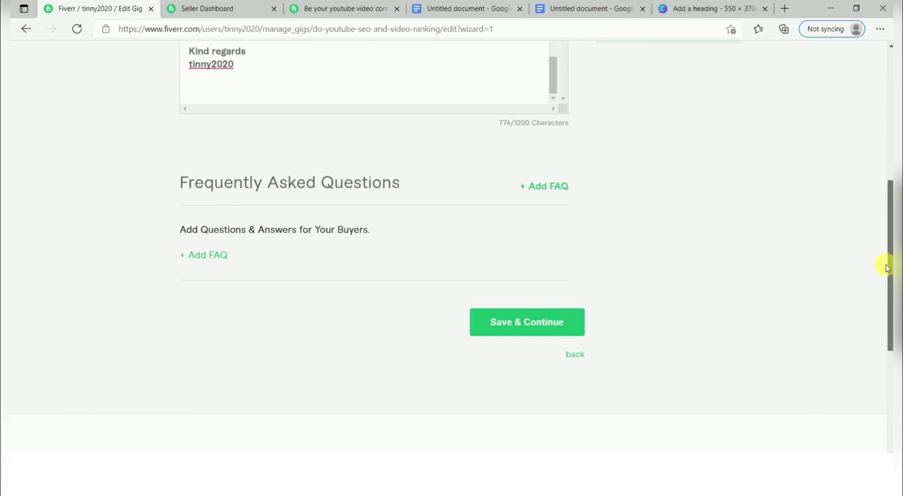
click(219, 255)
click(222, 265)
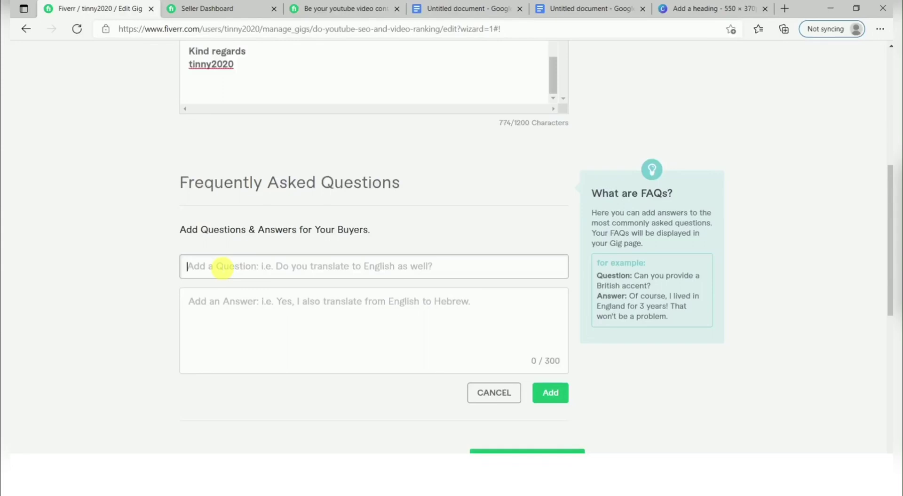
text(DO I CREATE )
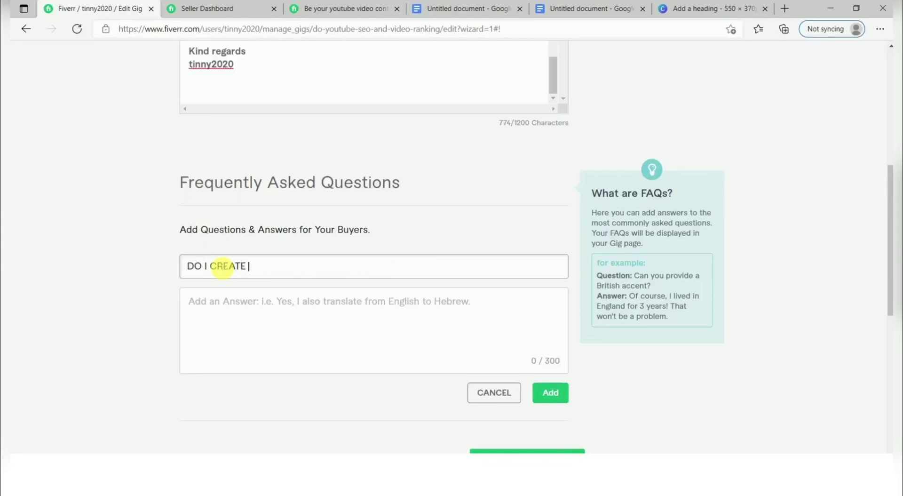
text(THUMBNAILS)
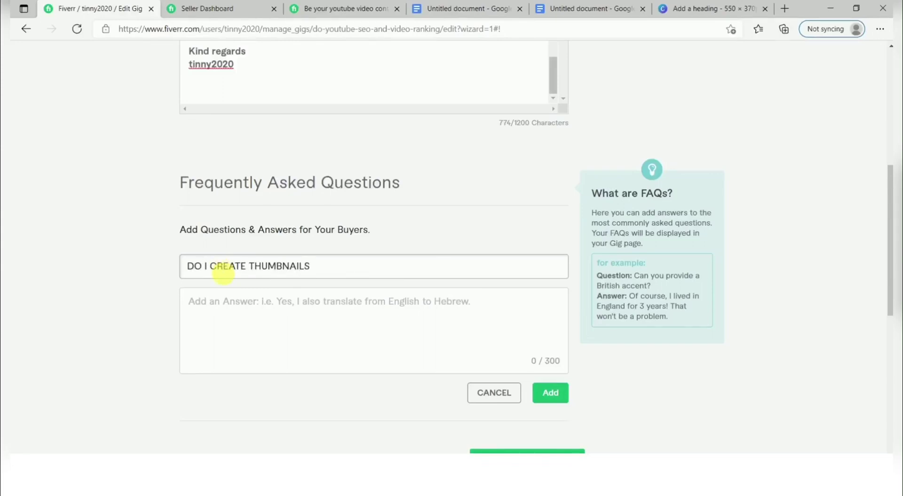
click(246, 326)
text(YES)
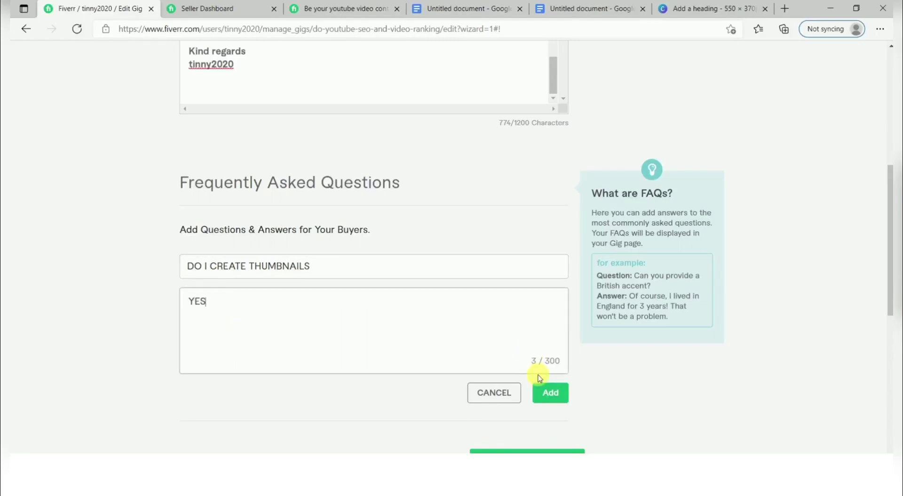
click(549, 396)
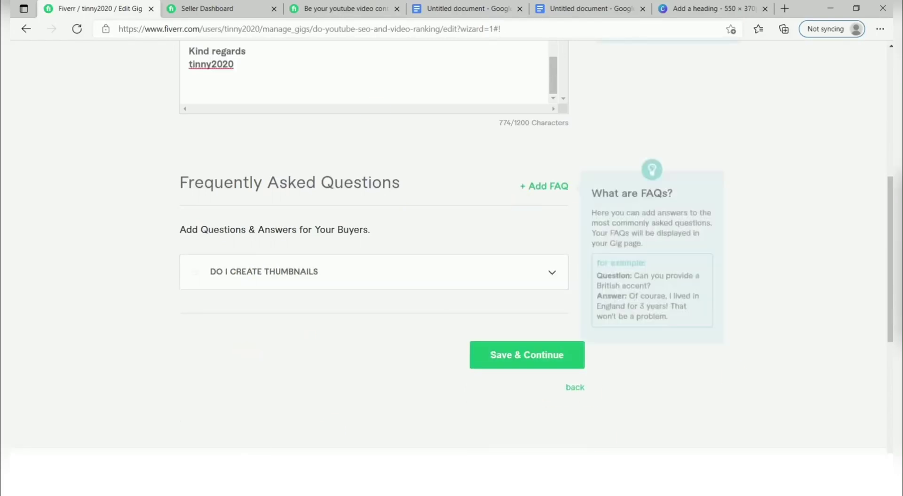
- Remove "SEO friendly" from the "Best Title" bullet in the gig description and save the Description & FAQ section
click(501, 355)
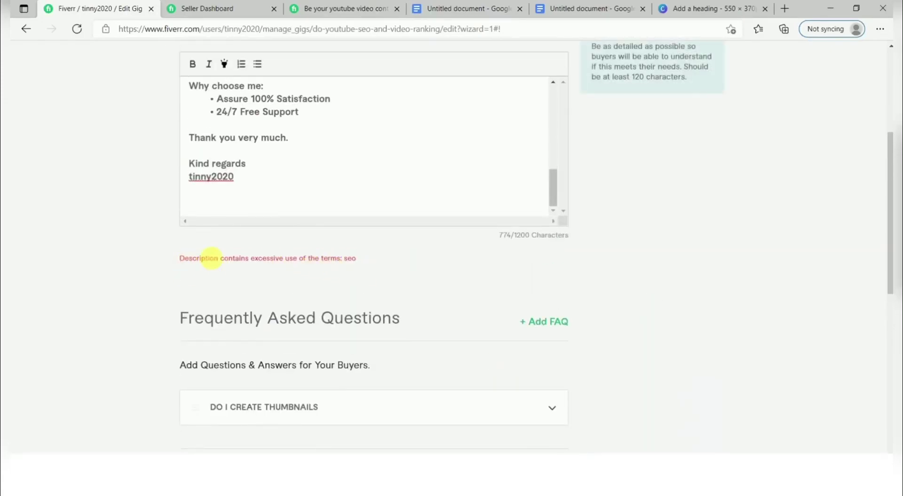
drag(551, 187, 514, 34)
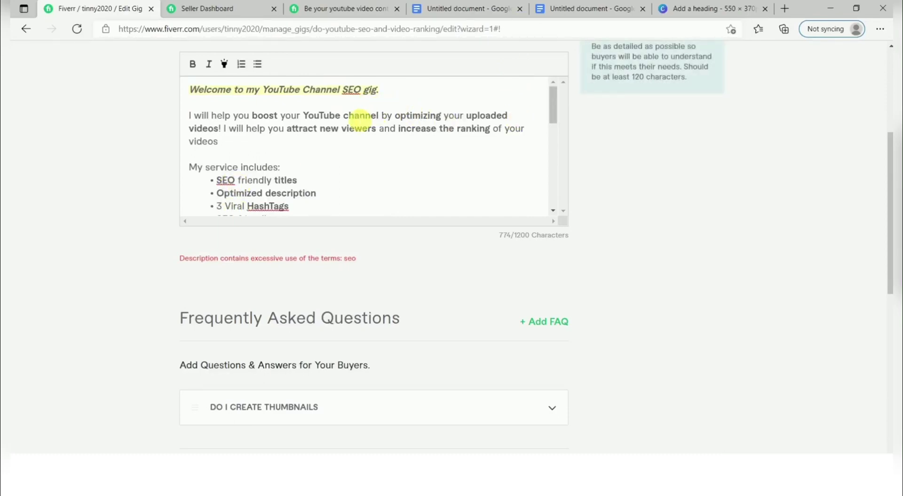
drag(552, 106, 552, 173)
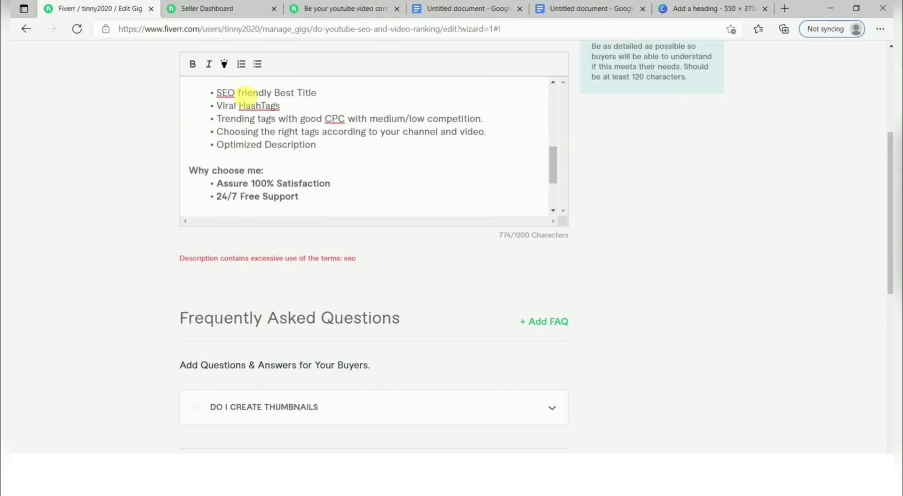
drag(278, 98, 217, 99)
key(BackSpace)
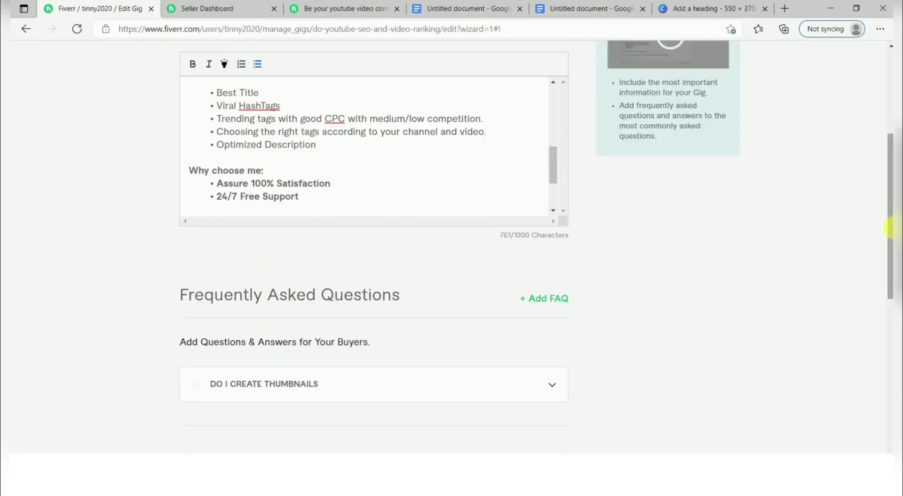
drag(889, 258, 889, 403)
click(490, 87)
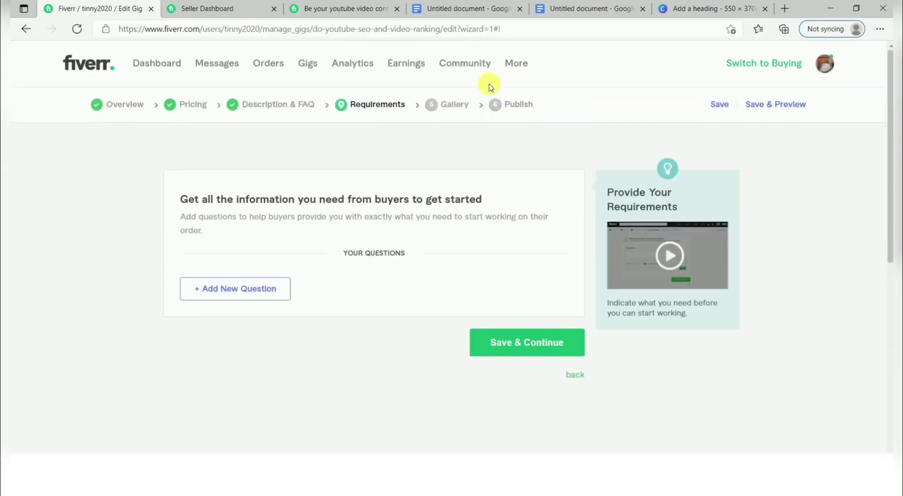
- Add a required free-text buyer question reading "youtube channel link and add me as manager"
click(223, 303)
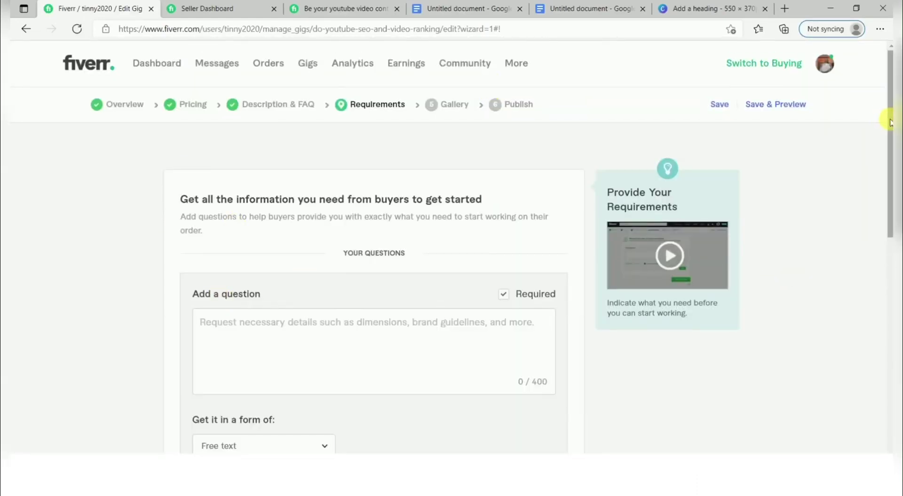
drag(887, 115, 890, 158)
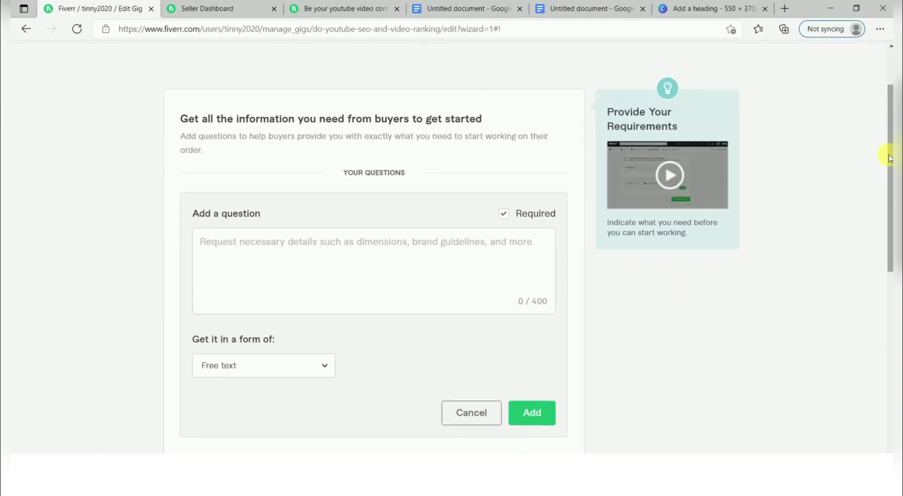
click(404, 268)
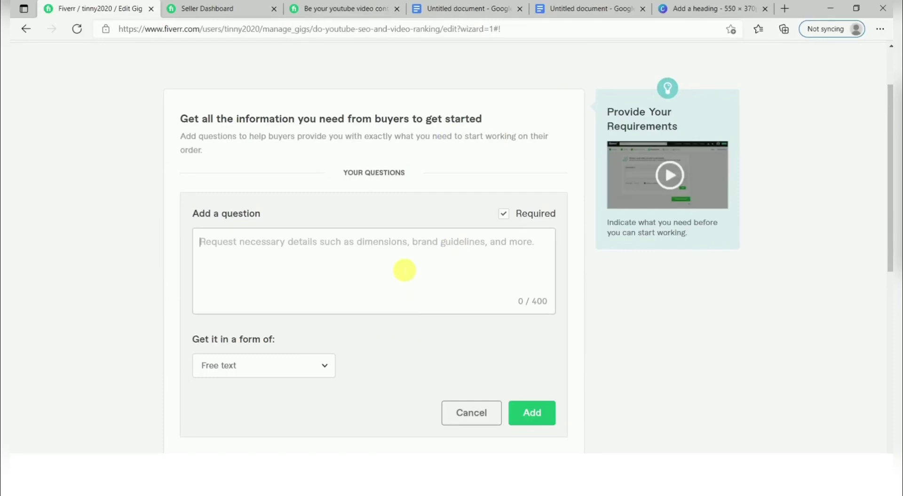
text(YO)
key(BackSpace)
key(BackSpace)
text(y)
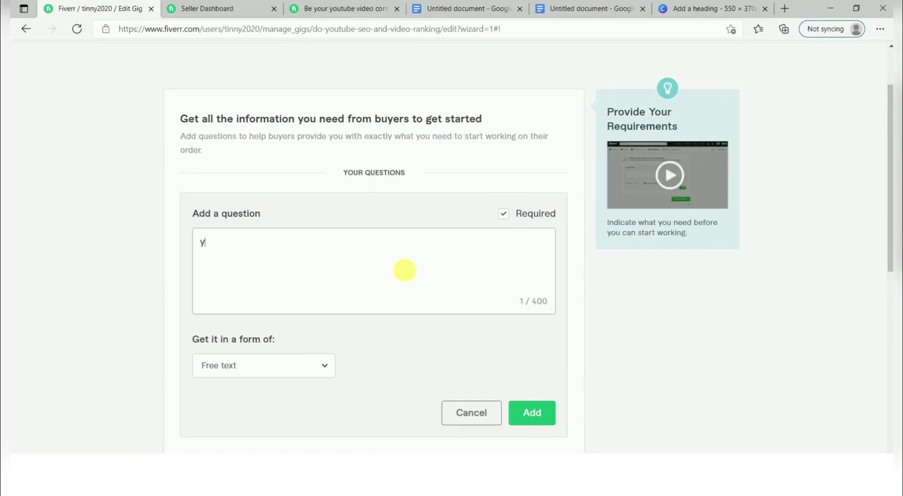
text(outube channel link )
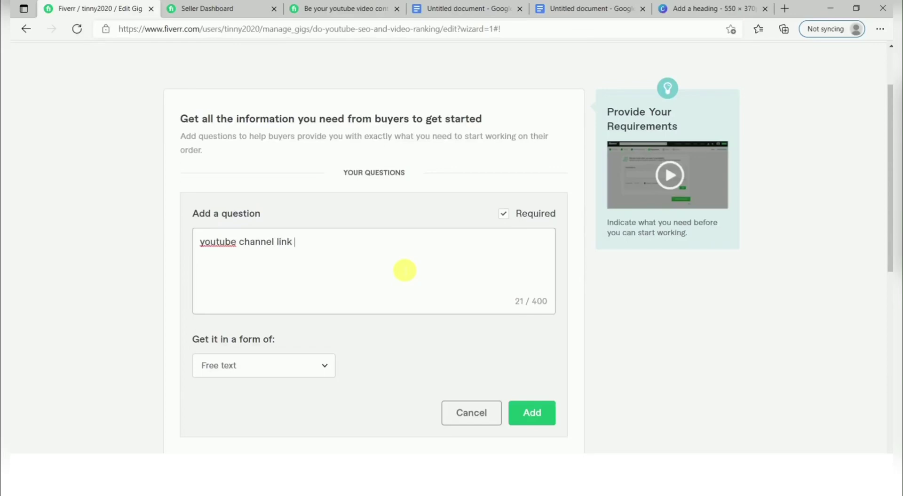
text(and add me as manager)
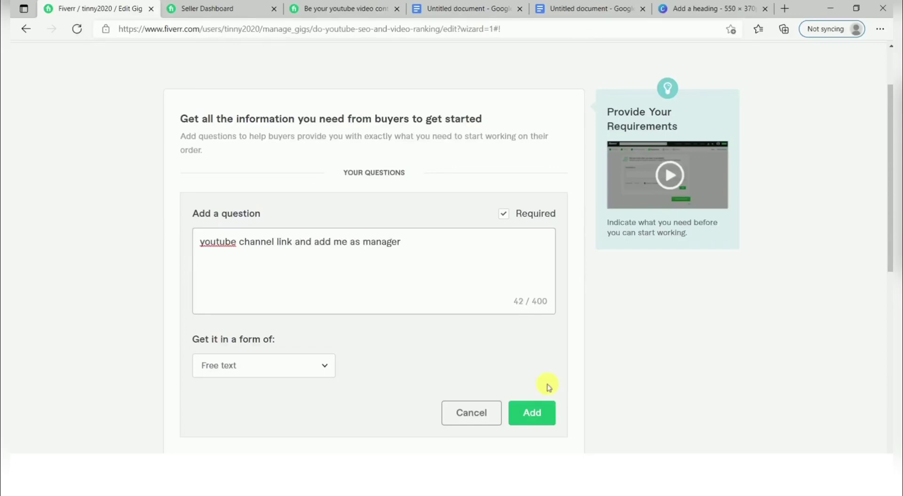
click(536, 413)
- Add a second free-text buyer question reading "guidelines" and save the requirements
click(265, 262)
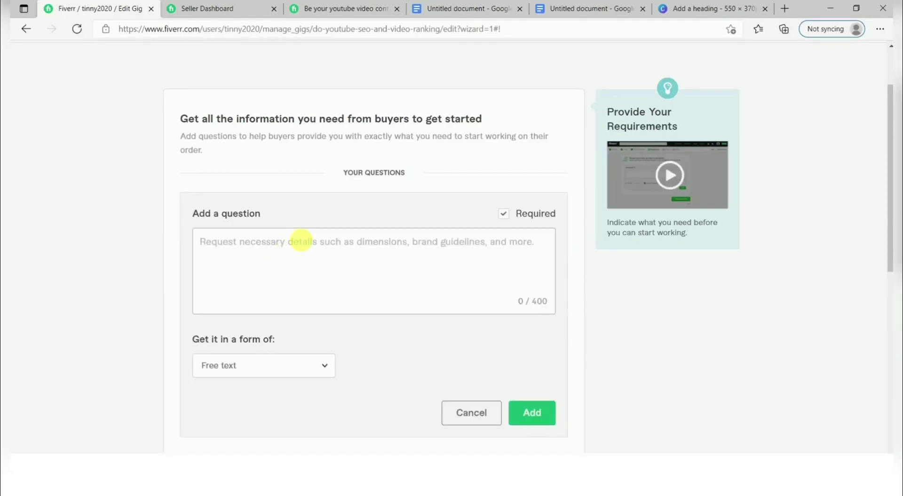
text(g)
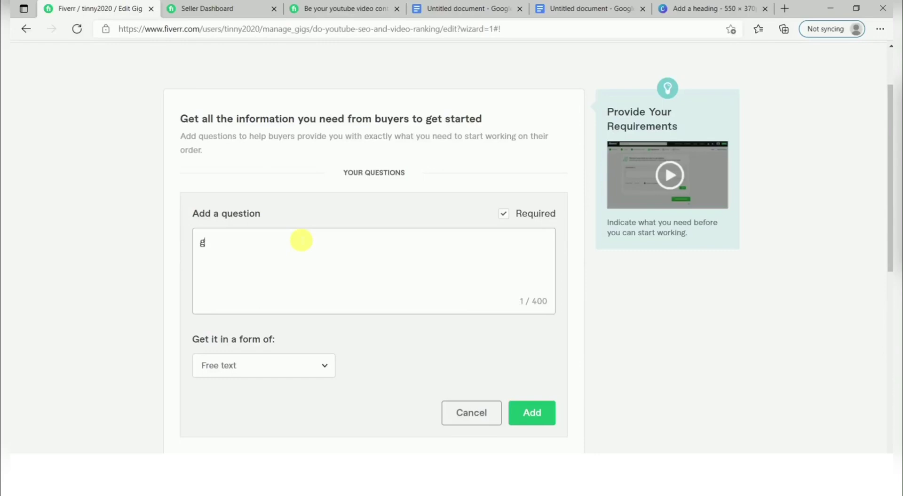
text(uidelines)
click(552, 429)
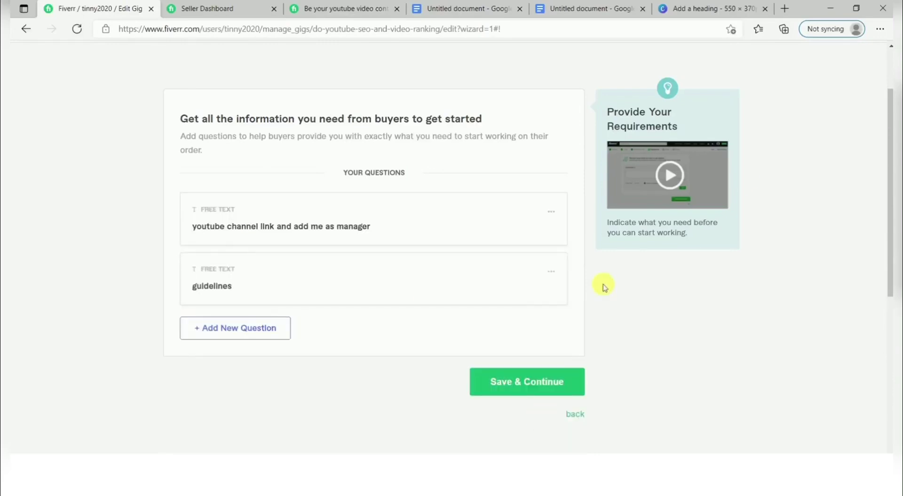
drag(889, 162, 889, 299)
click(521, 133)
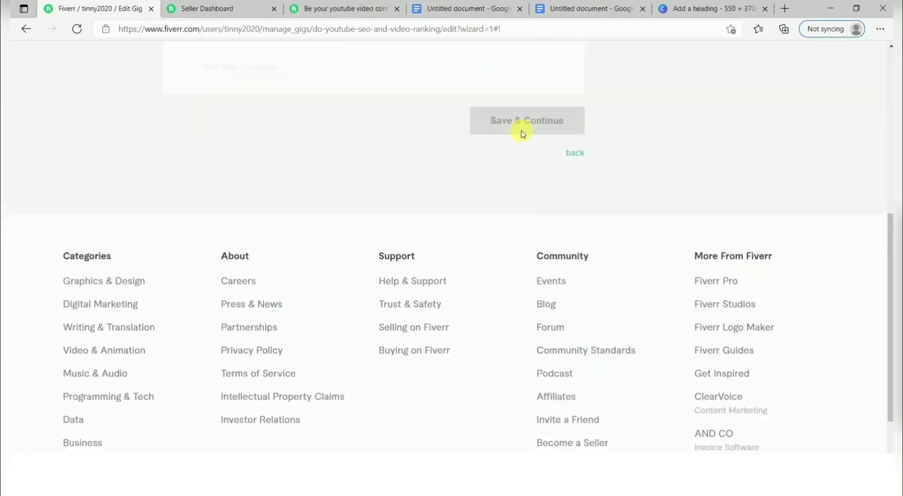
click(522, 132)
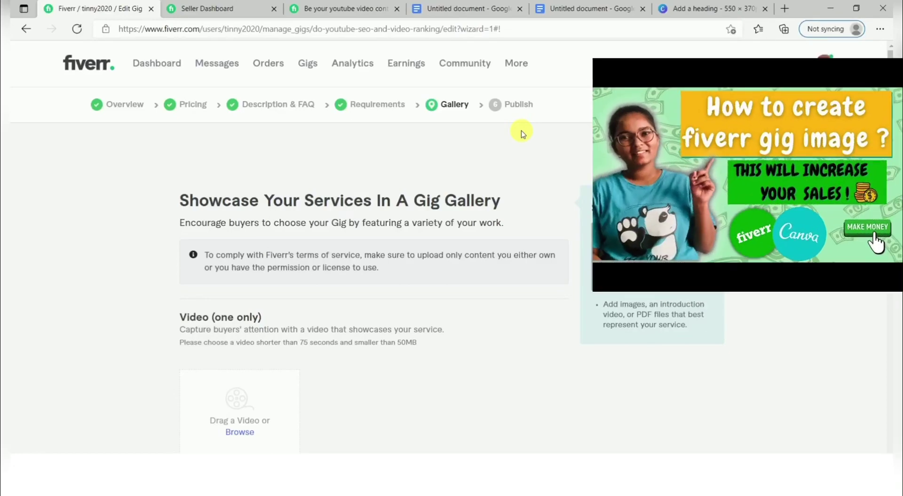
- Look over the gallery upload areas, switch to the Canva design and delete its "youtube seo" and "video ranking" texts
drag(889, 171, 842, 233)
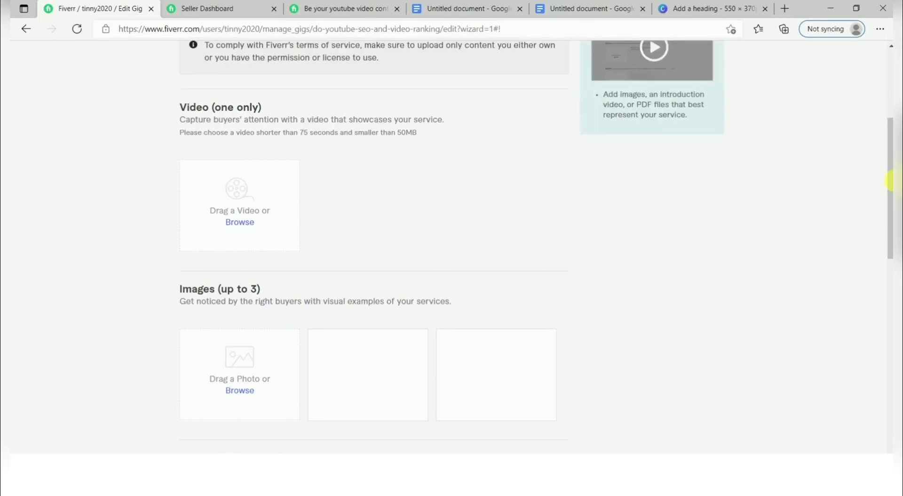
drag(889, 182, 889, 272)
click(667, 13)
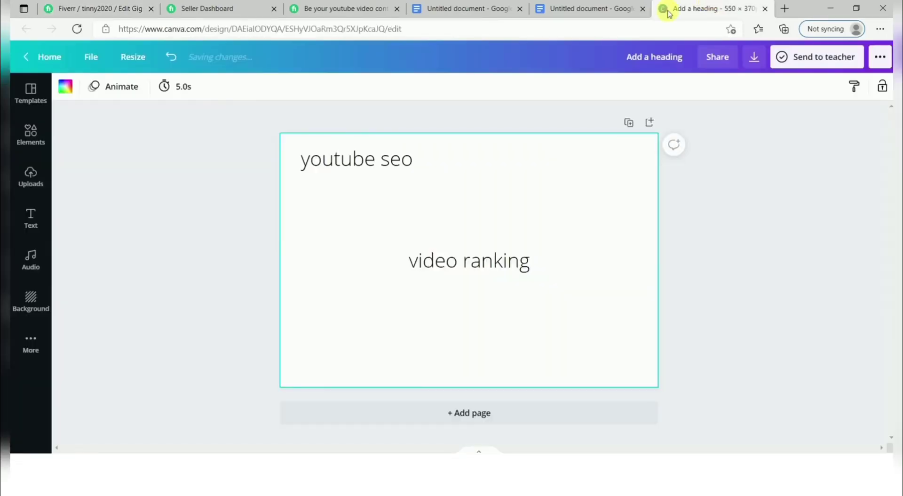
drag(352, 135, 479, 302)
key(Delete)
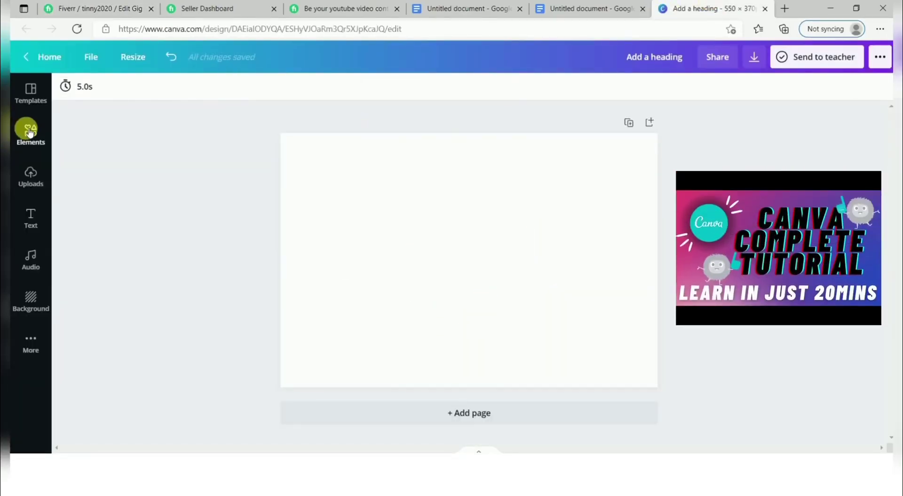
- Search the Canva elements for "youtube"
click(29, 133)
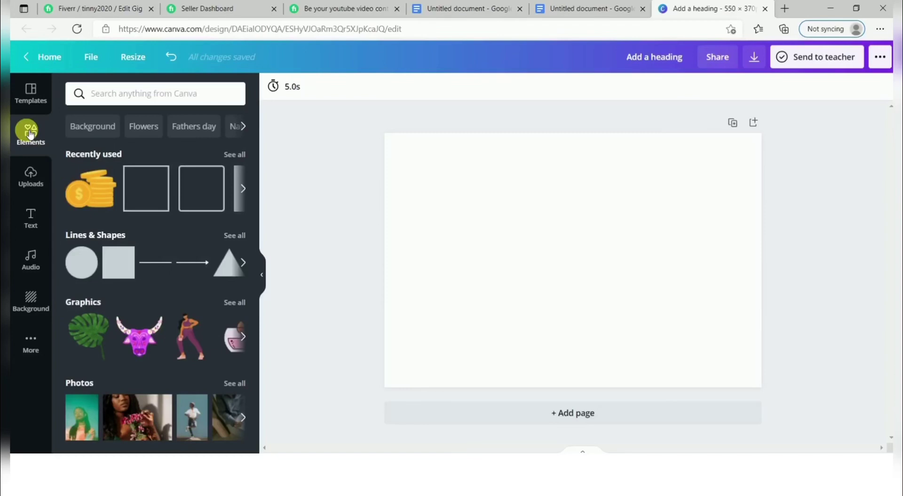
click(134, 89)
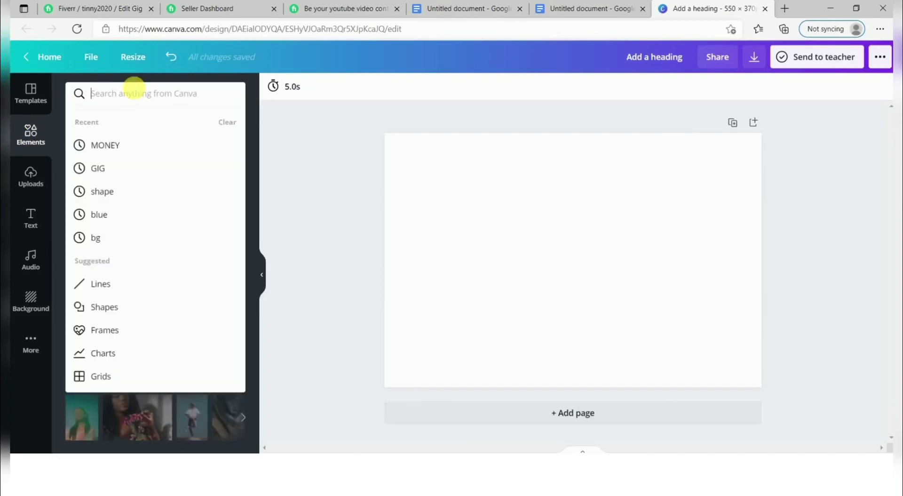
text(youtube)
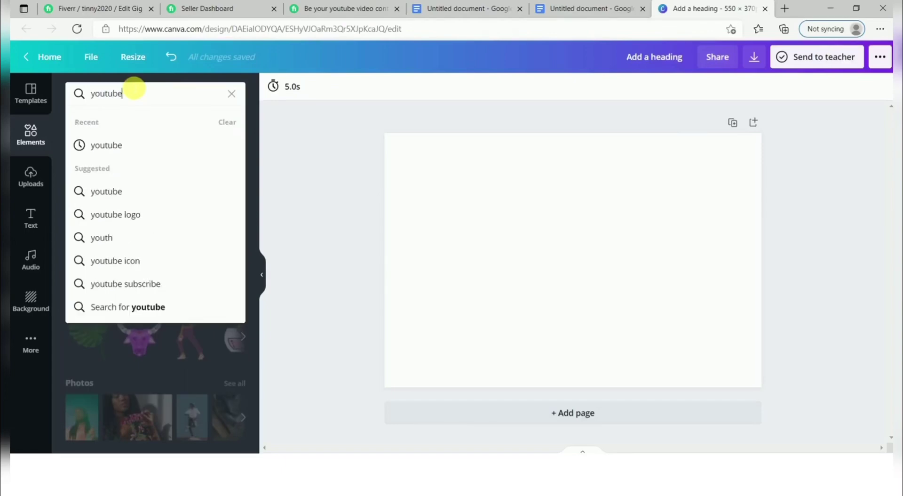
key(Return)
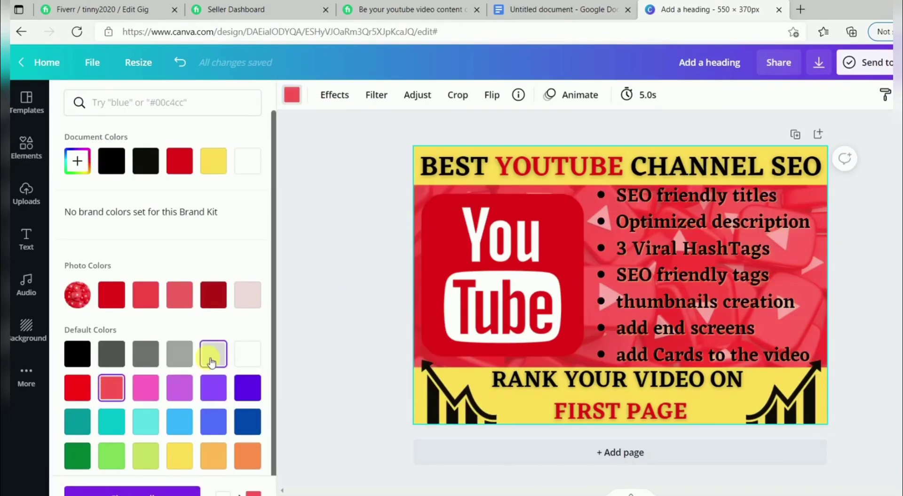
- Download the finished Canva design and upload the "Add a heading (10)" file as the gig's first gallery image in Fiverr
click(821, 64)
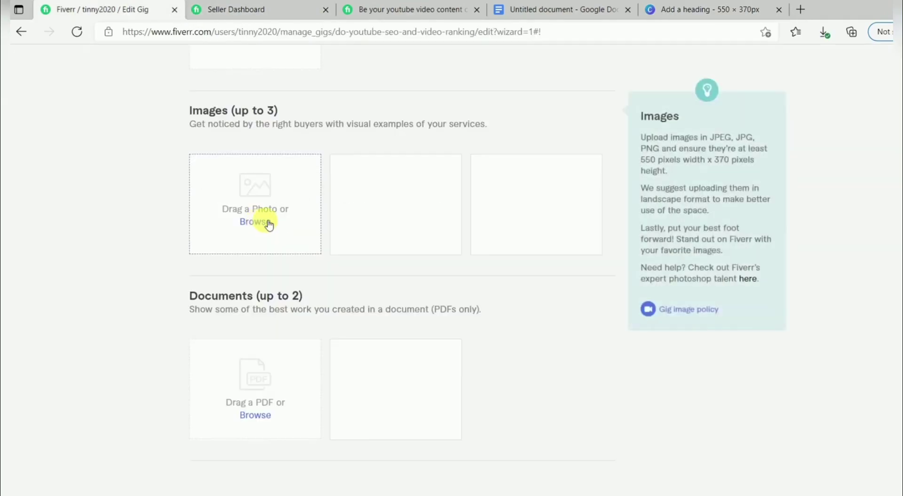
click(262, 222)
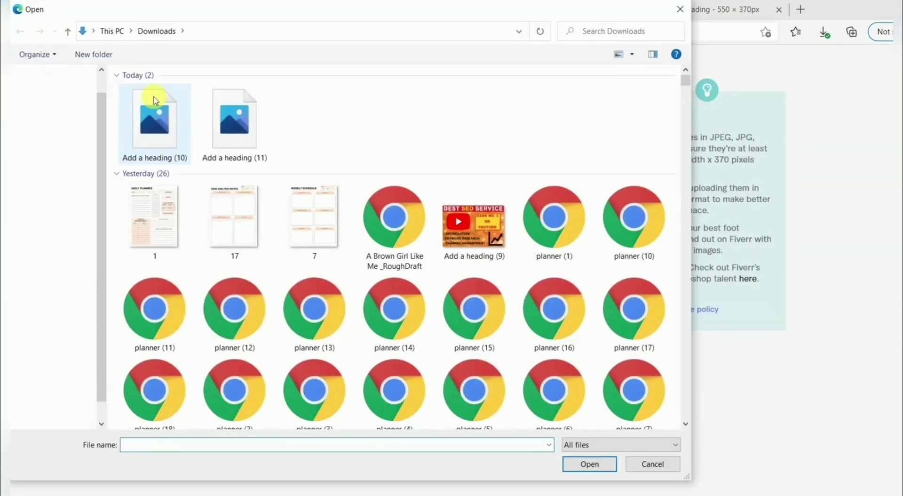
double_click(155, 100)
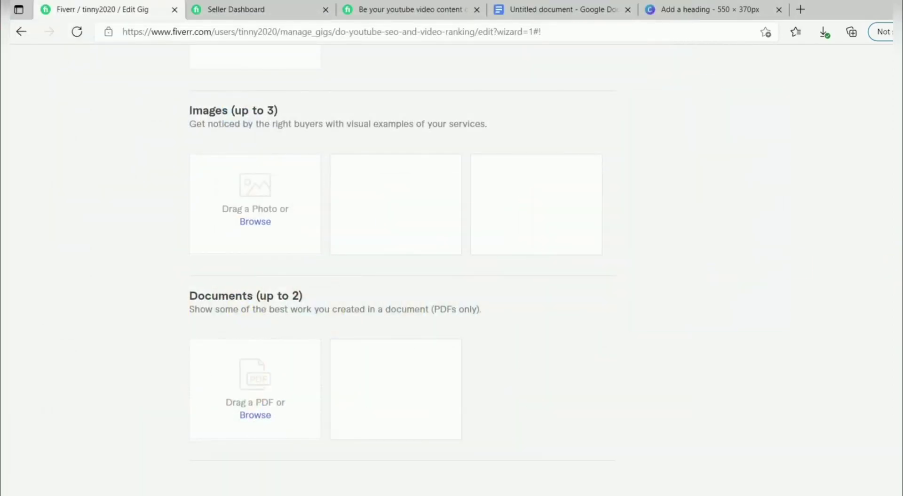
scroll(400, 259, down, 2)
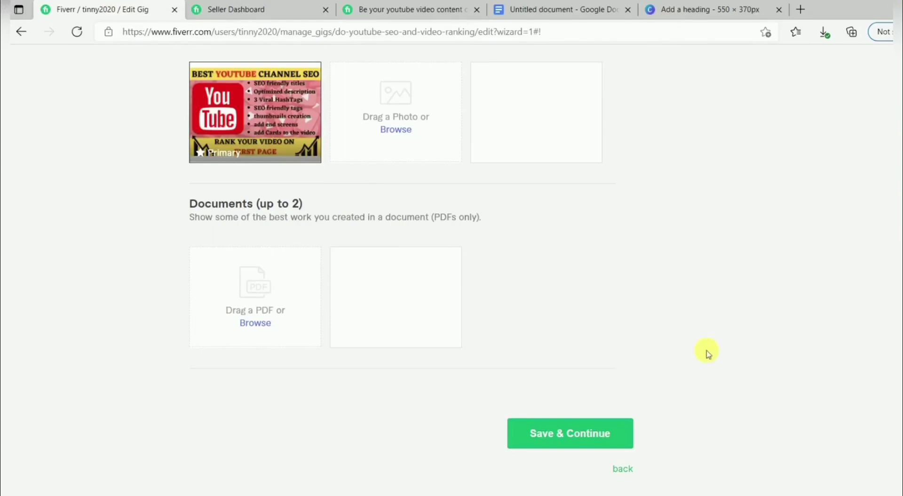
- Save the gallery, publish the gig and finish at the list of active gigs
click(563, 433)
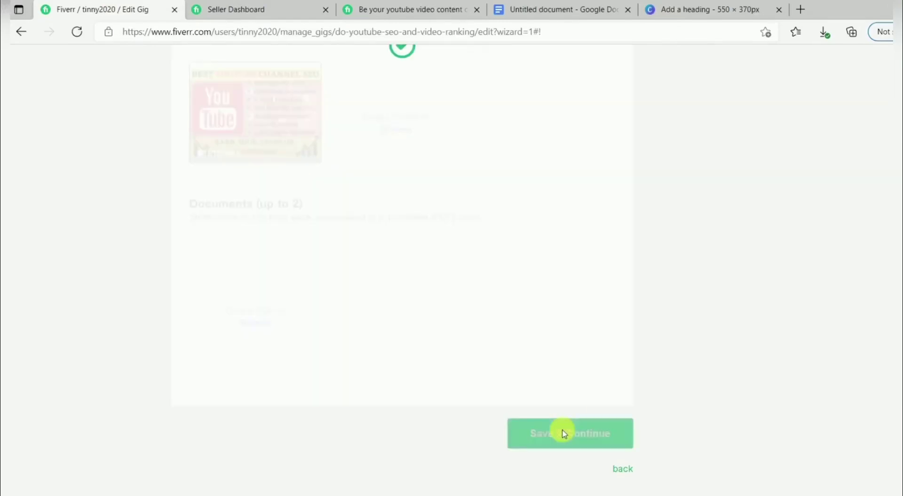
click(563, 380)
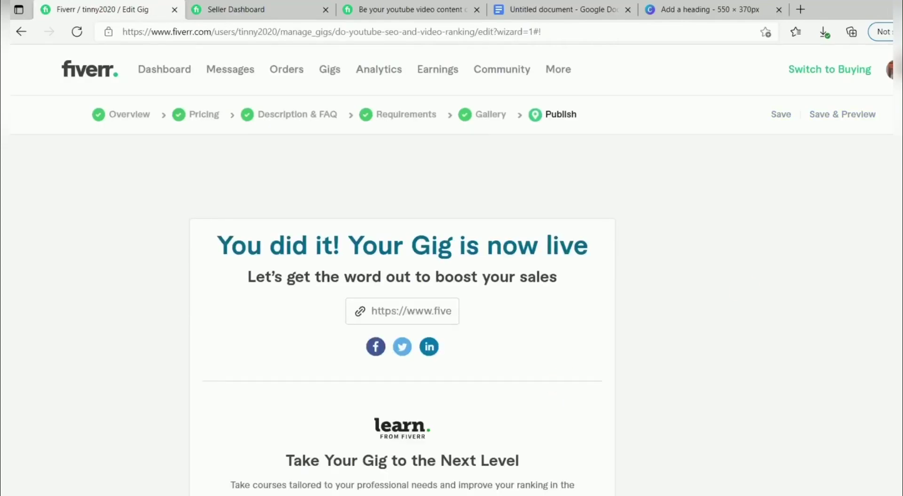
scroll(806, 303, down, 8)
click(583, 339)
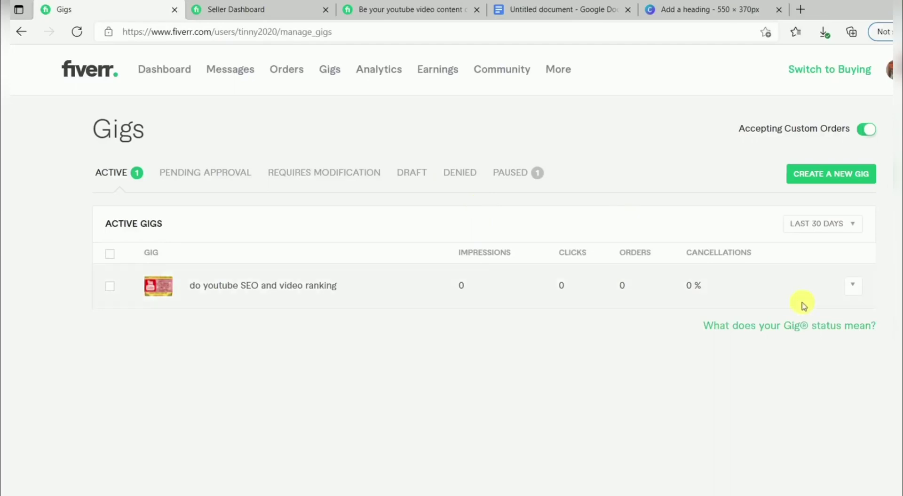
- Preview the published gig "do youtube SEO and video ranking" and review its image, description and package comparison
click(852, 288)
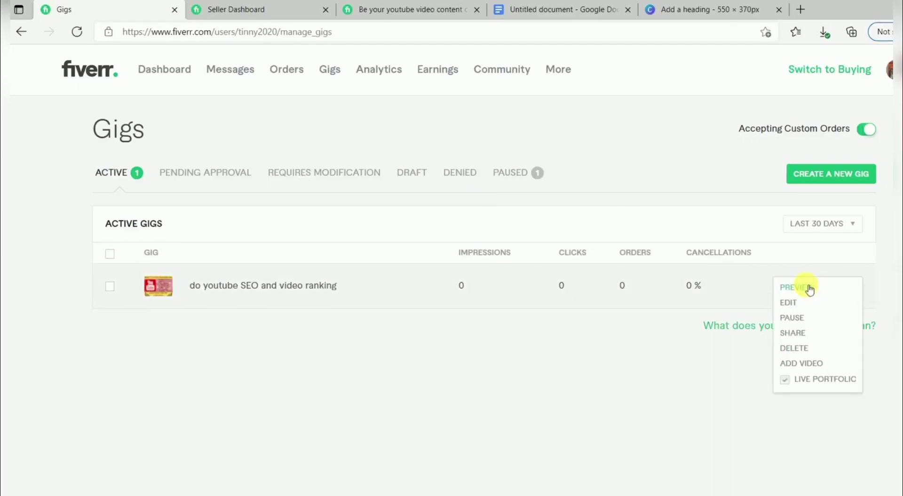
click(809, 288)
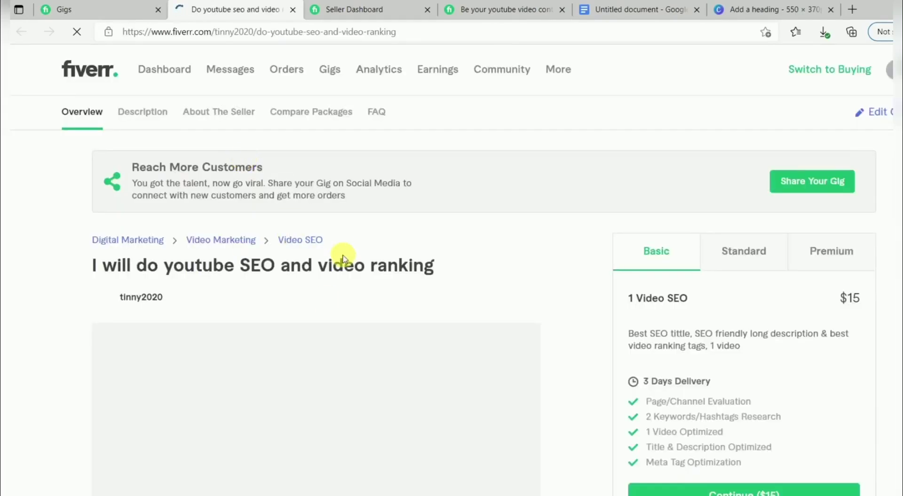
click(125, 9)
click(227, 8)
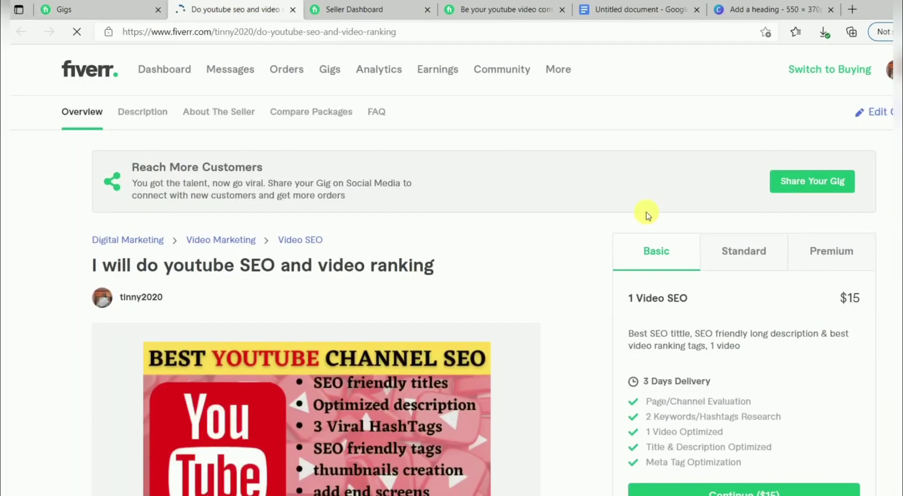
scroll(645, 215, down, 4)
scroll(350, 63, up, 4)
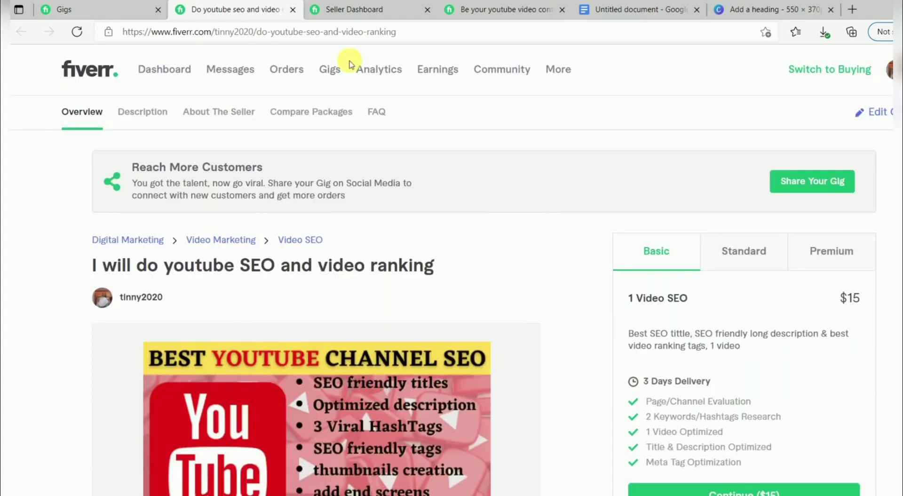
click(121, 6)
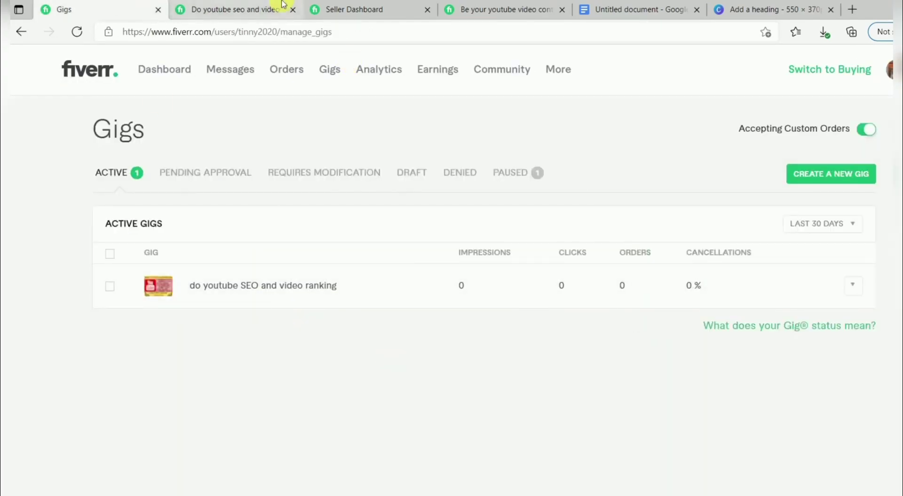
click(283, 10)
scroll(451, 264, down, 15)
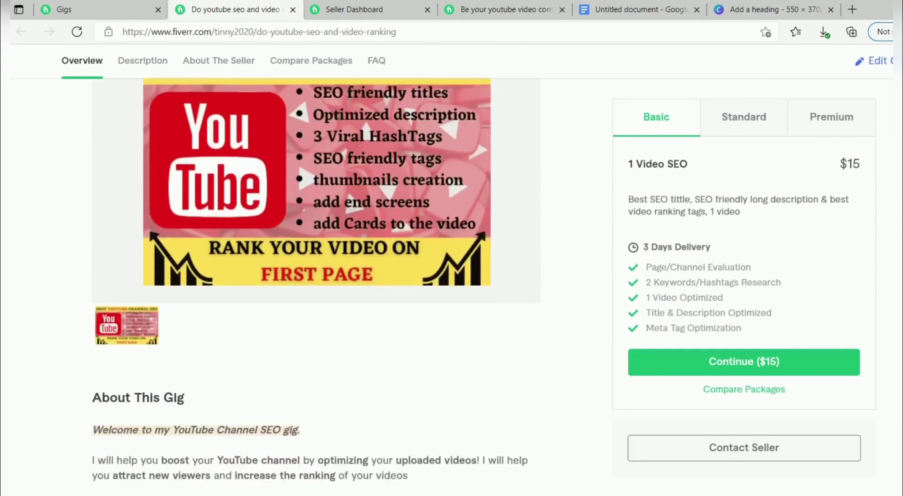
scroll(451, 263, down, 15)
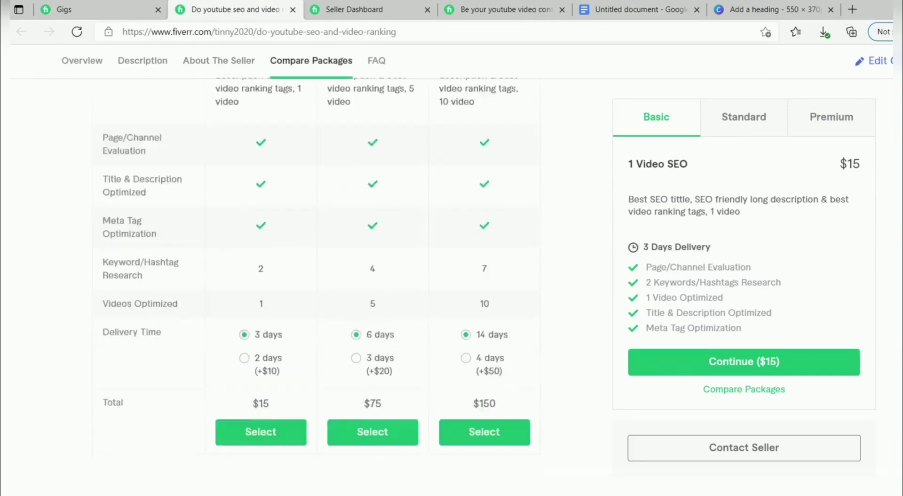
scroll(451, 264, up, 20)
scroll(892, 221, up, 10)
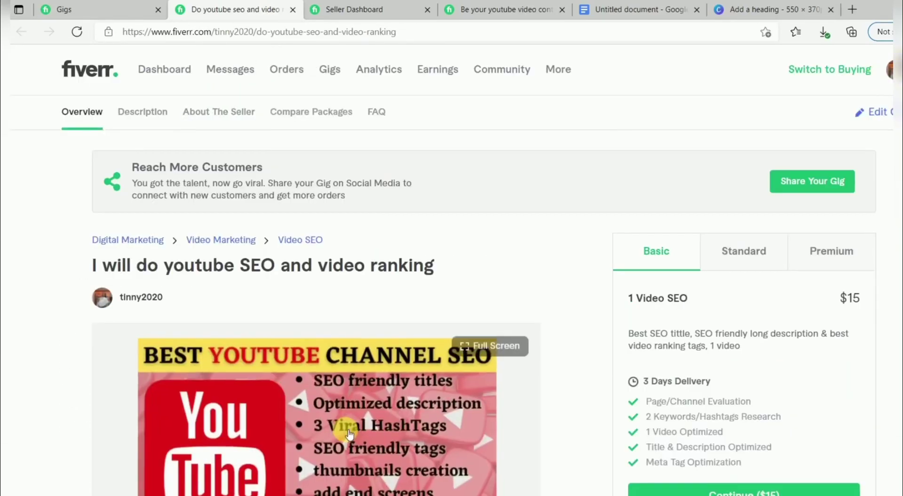